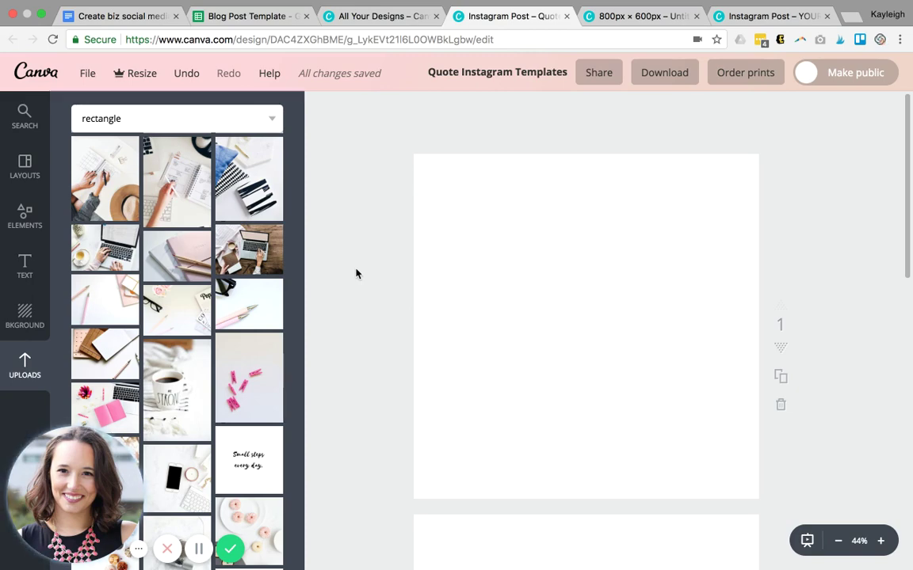
Fill page 1 with a single-image grid and place the uploaded photo of pink pencils and notebooks in it
{"action": "left_click", "coordinate": [26, 222]}
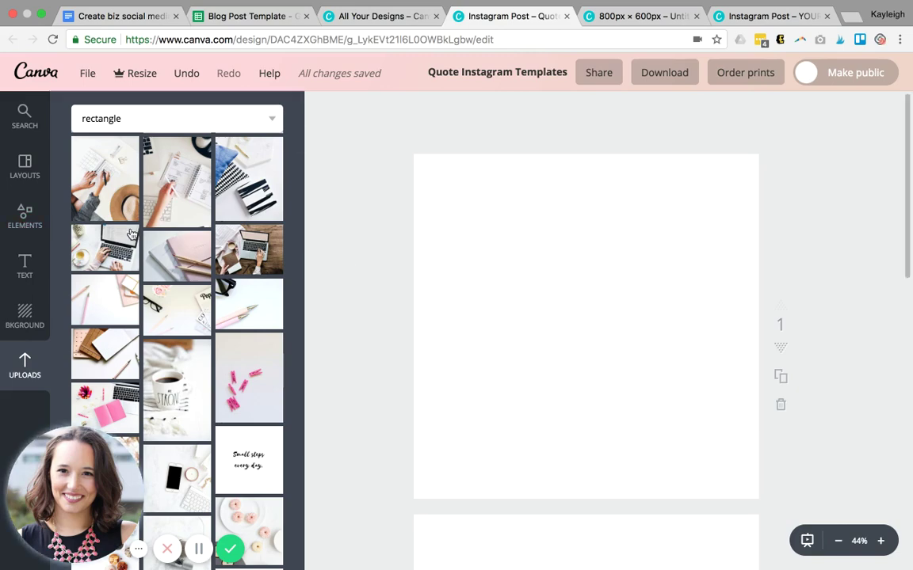
{"action": "left_click", "coordinate": [33, 223]}
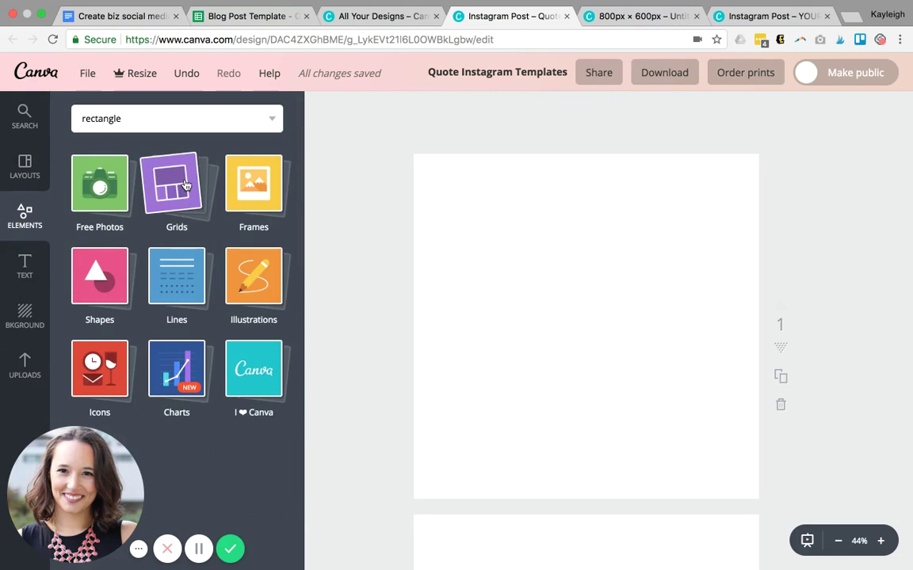
{"action": "left_click", "coordinate": [183, 186]}
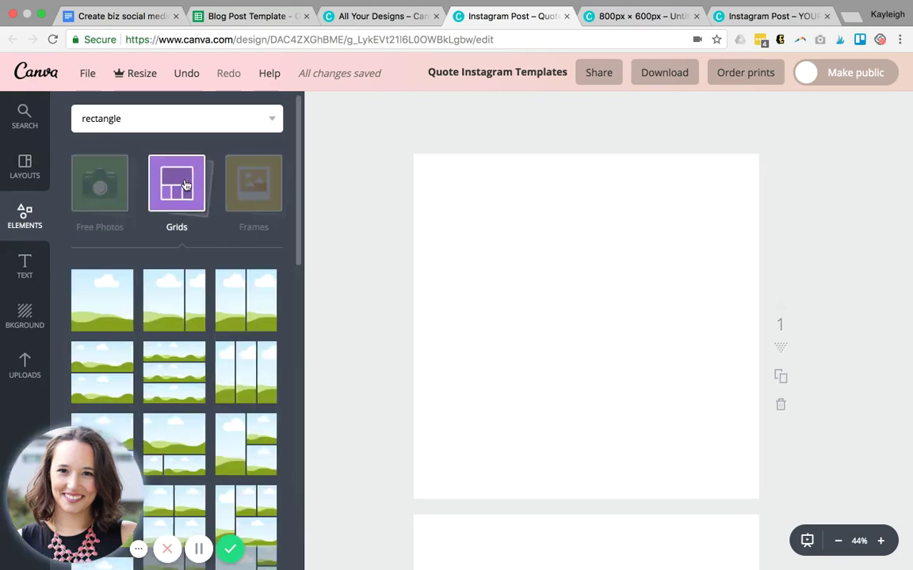
{"action": "left_click", "coordinate": [91, 296]}
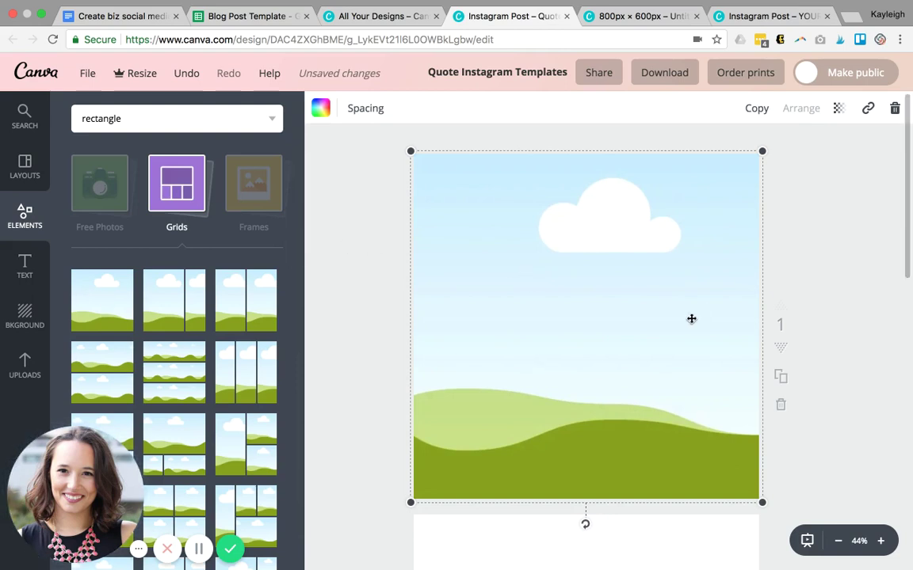
{"action": "left_click", "coordinate": [840, 238]}
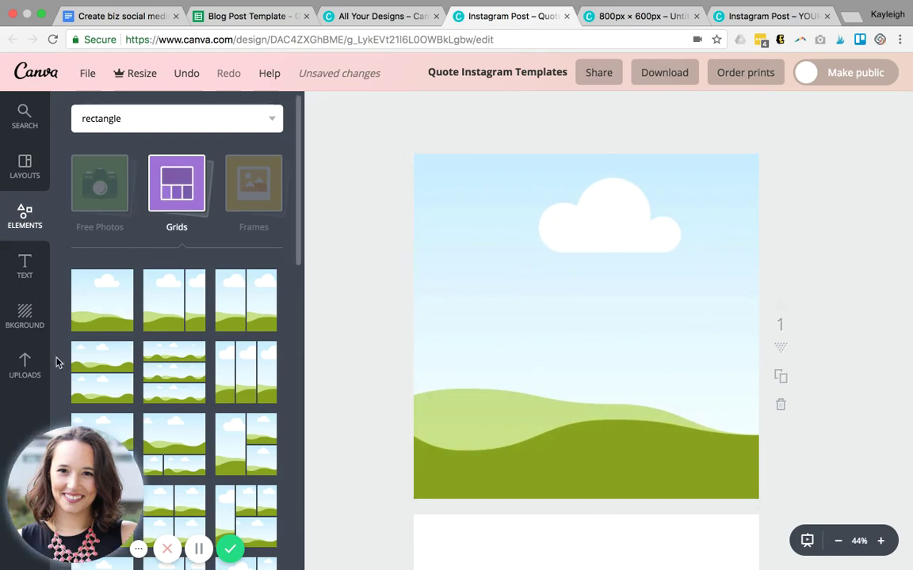
{"action": "left_click", "coordinate": [25, 369]}
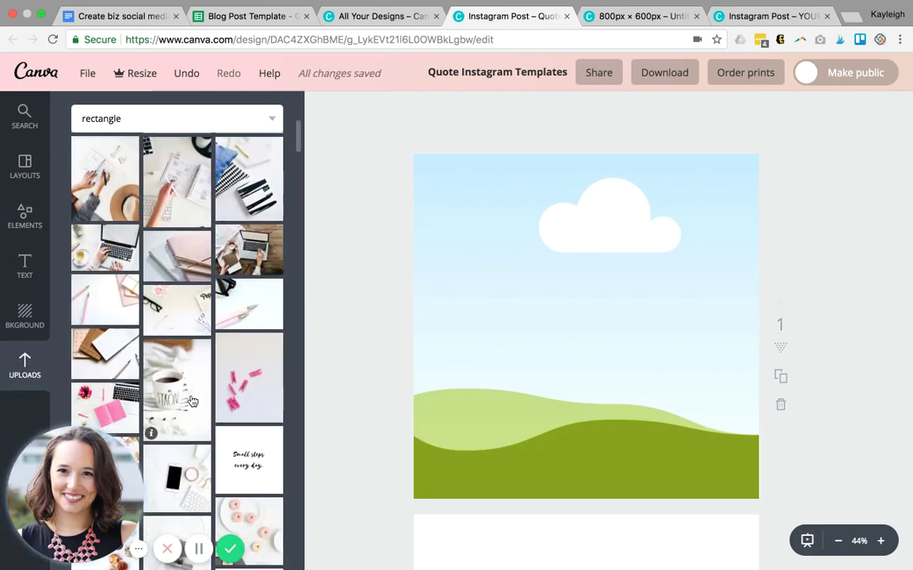
{"action": "left_click_drag", "start_coordinate": [99, 290], "coordinate": [598, 339]}
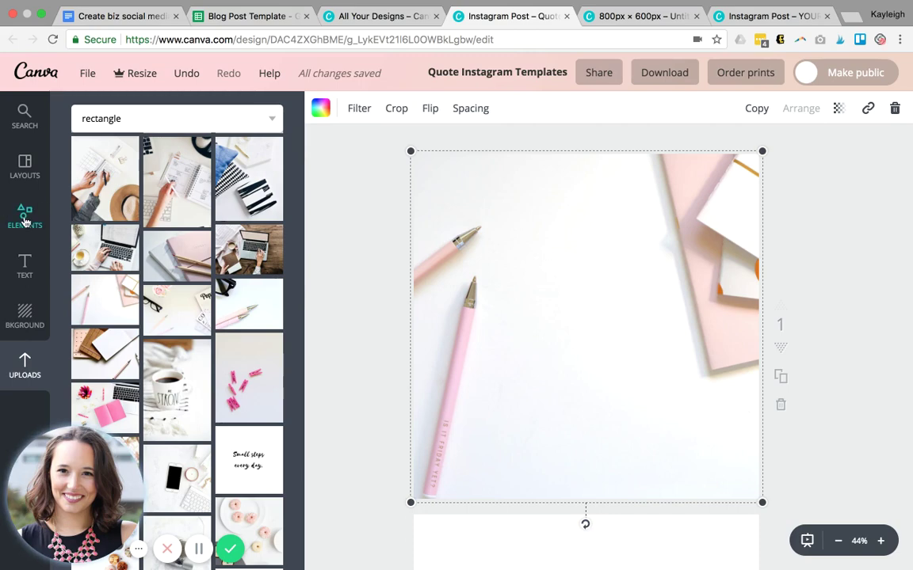
Add a heading over the photo in the Lemon Tuesday font, reading Your quote goes here followed by a closing quotation mark
{"action": "left_click", "coordinate": [26, 278]}
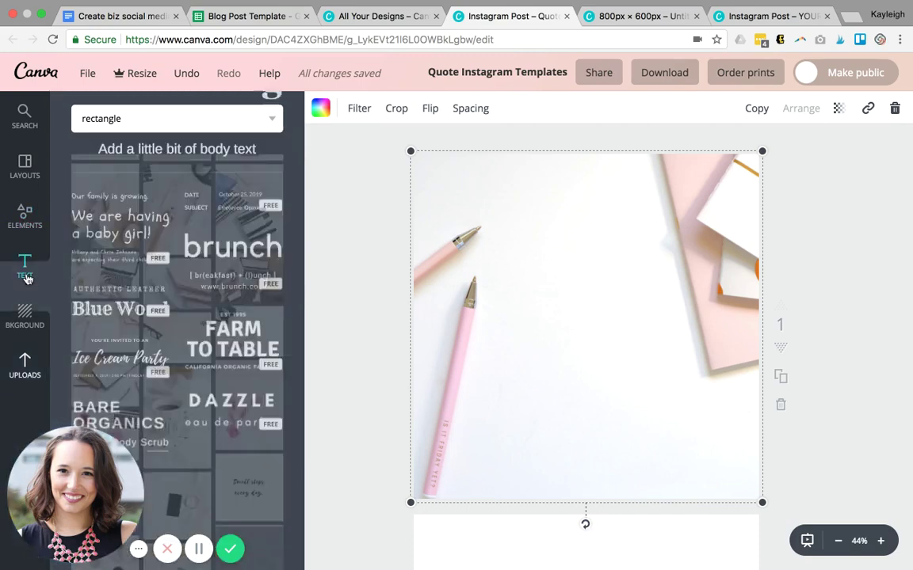
{"action": "left_click", "coordinate": [182, 208]}
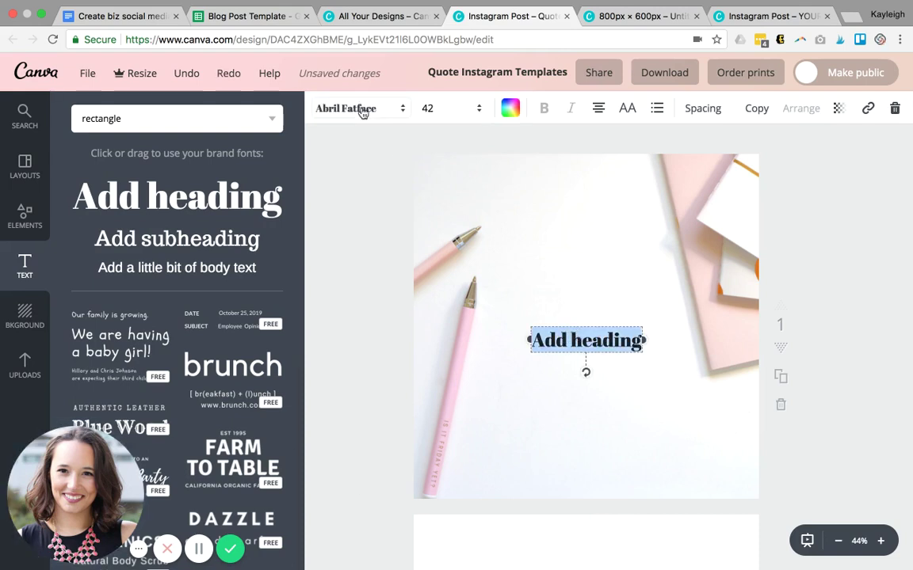
{"action": "left_click", "coordinate": [362, 110]}
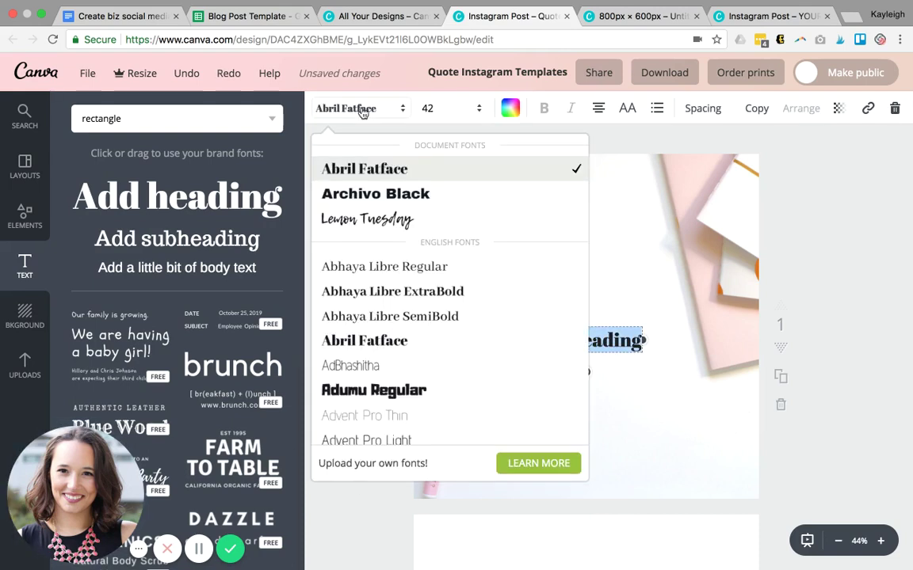
{"action": "left_click", "coordinate": [419, 222]}
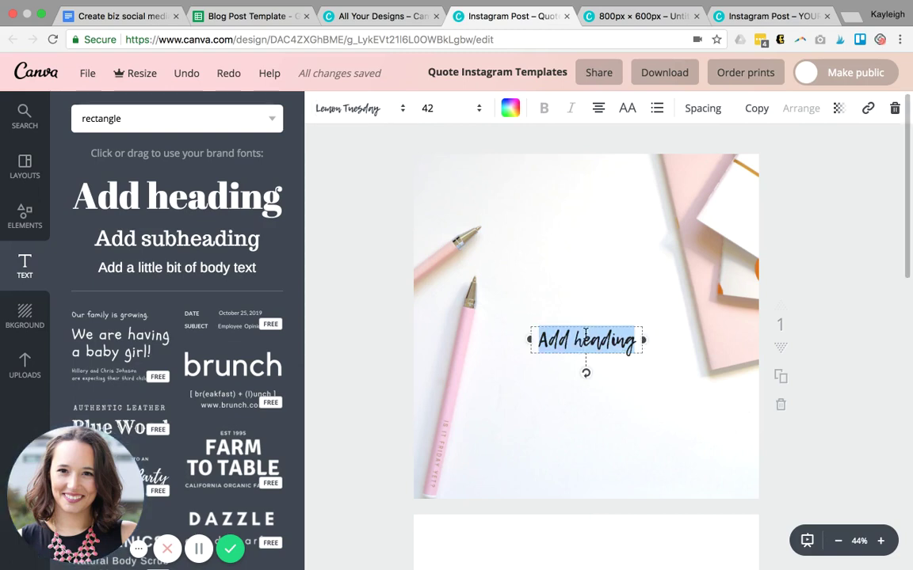
{"action": "type", "text": "y"}
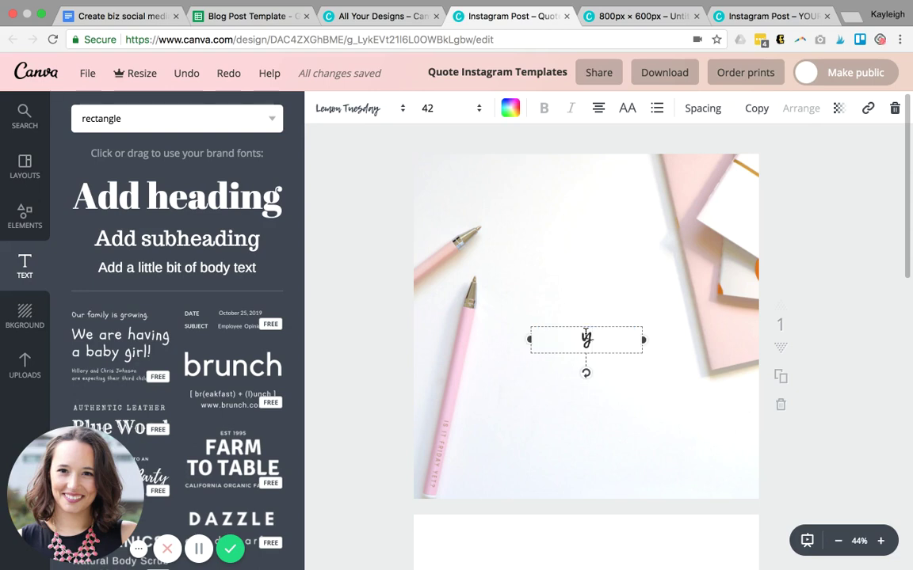
{"action": "type", "text": "our quote"}
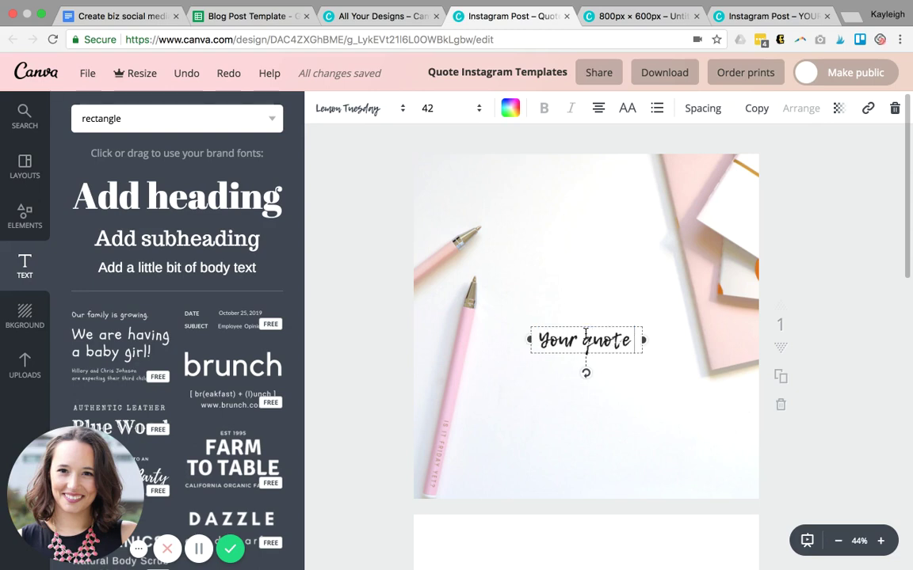
{"action": "type", "text": " goes here"}
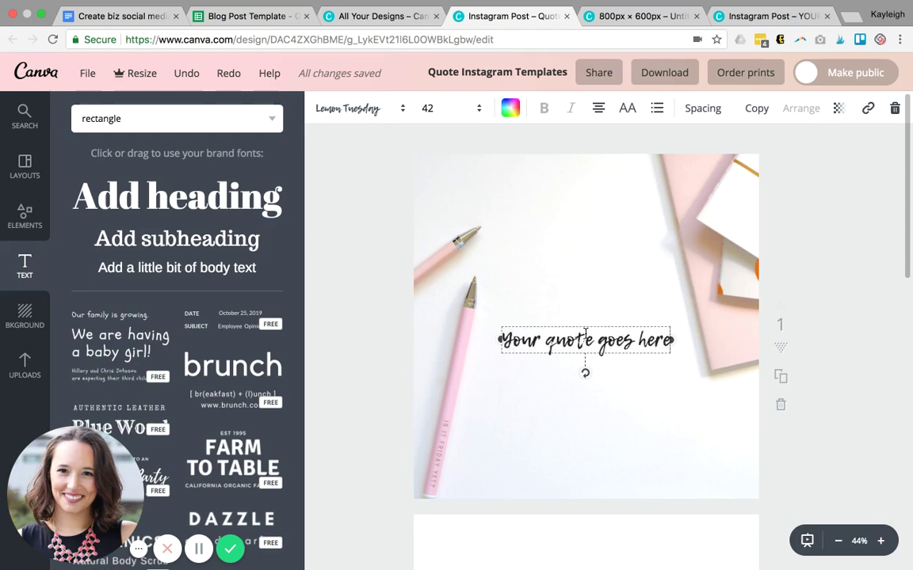
{"action": "type", "text": "\""}
{"action": "left_click", "coordinate": [848, 291]}
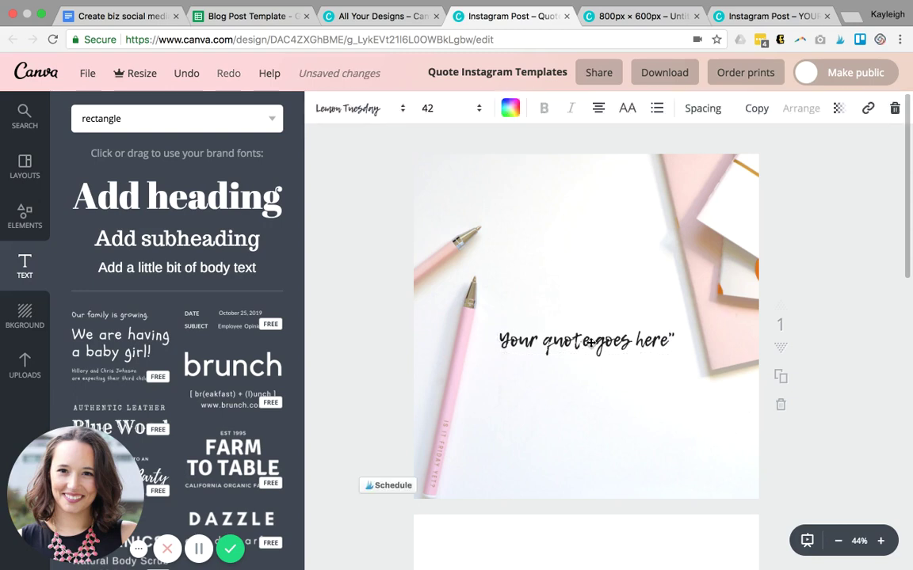
Set the quote's font size to 56, narrow its box to about 491 wide so it wraps onto two lines, and centre it
{"action": "left_click", "coordinate": [591, 354]}
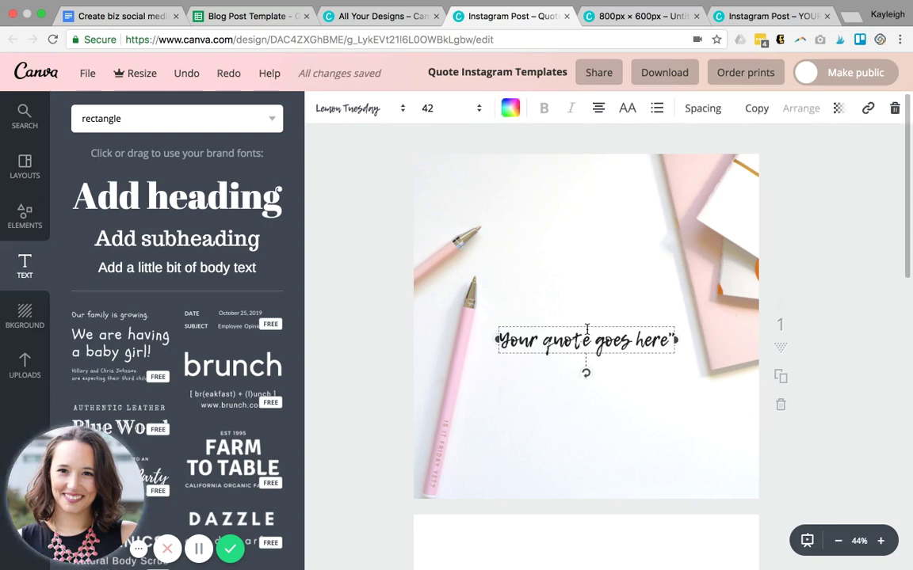
{"action": "left_click", "coordinate": [438, 111]}
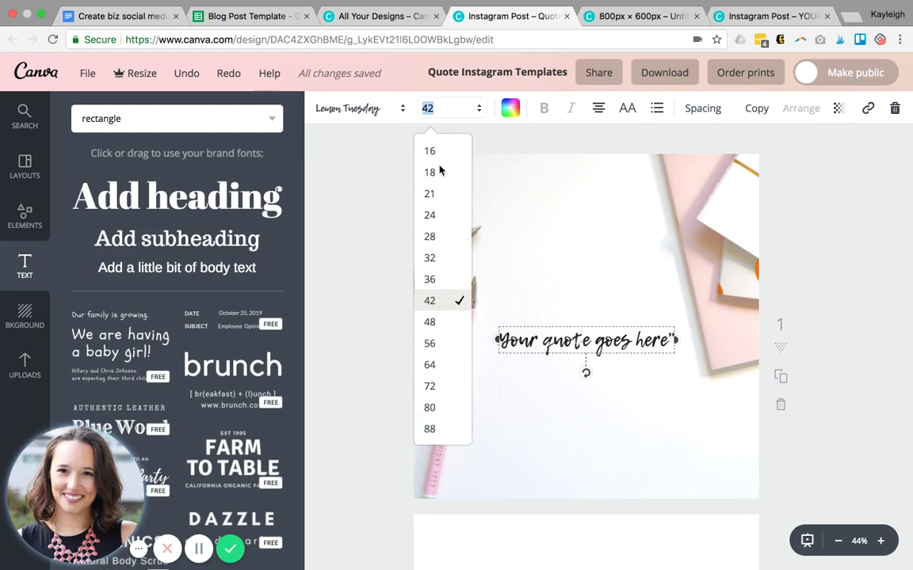
{"action": "left_click", "coordinate": [444, 343]}
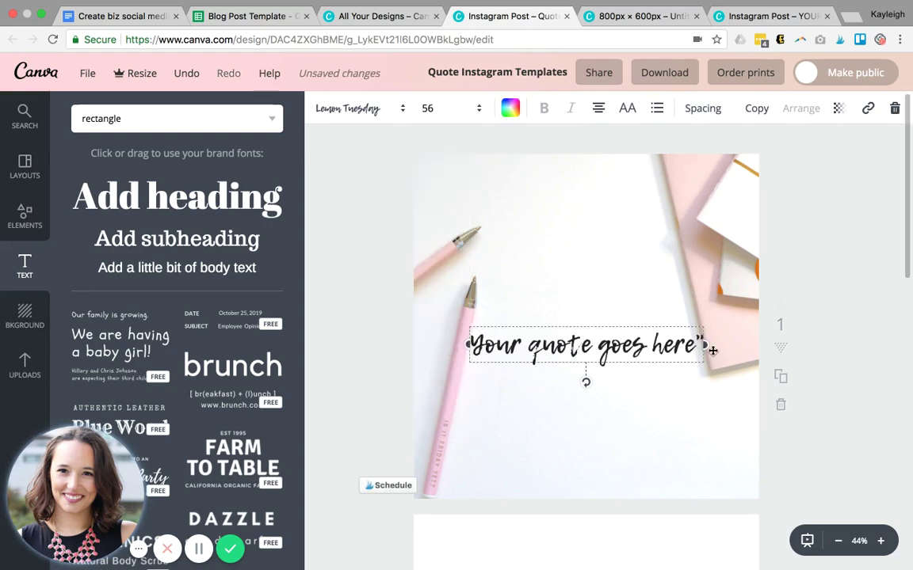
{"action": "left_click_drag", "start_coordinate": [703, 345], "coordinate": [628, 355]}
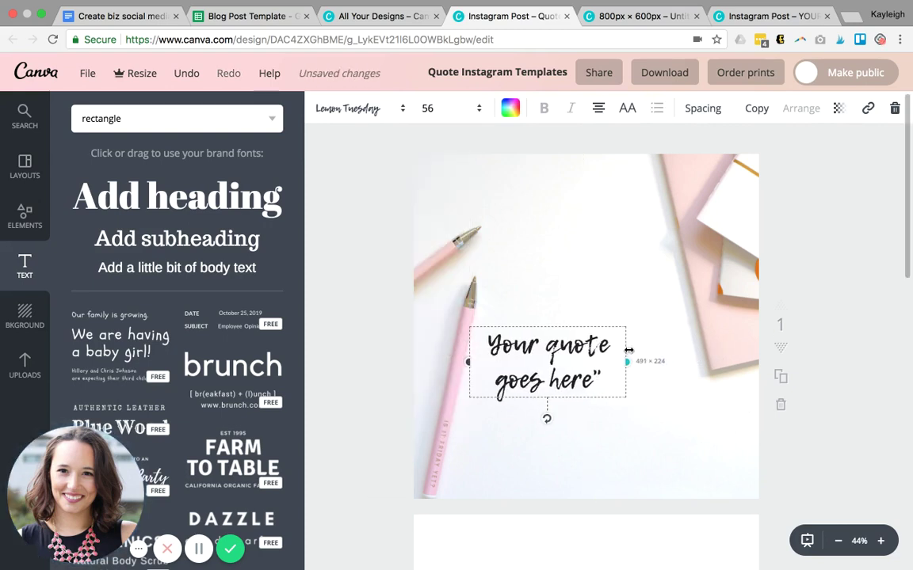
{"action": "left_click", "coordinate": [866, 399]}
{"action": "left_click_drag", "start_coordinate": [550, 378], "coordinate": [589, 339]}
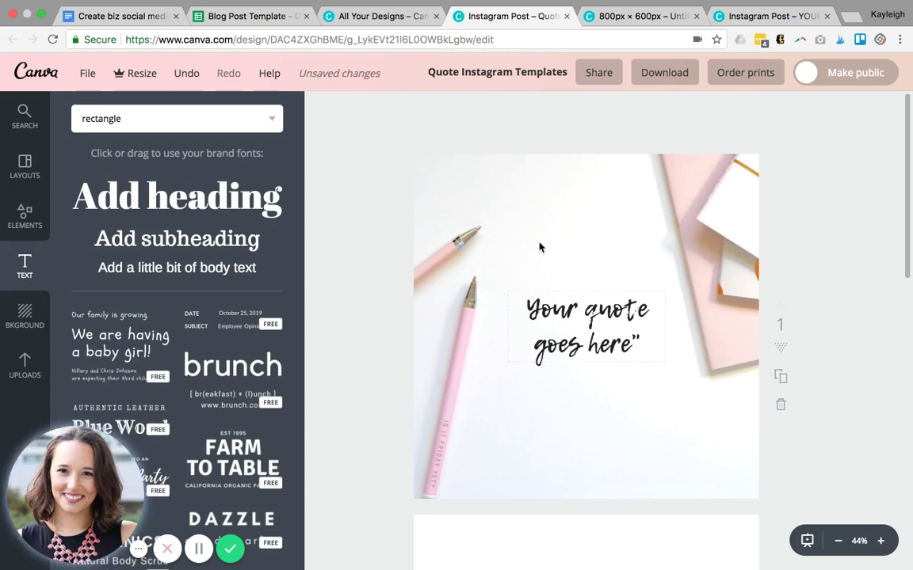
Insert an opening quotation mark before the word Your in the quote and keep the text centred on the photo
{"action": "left_click", "coordinate": [527, 306]}
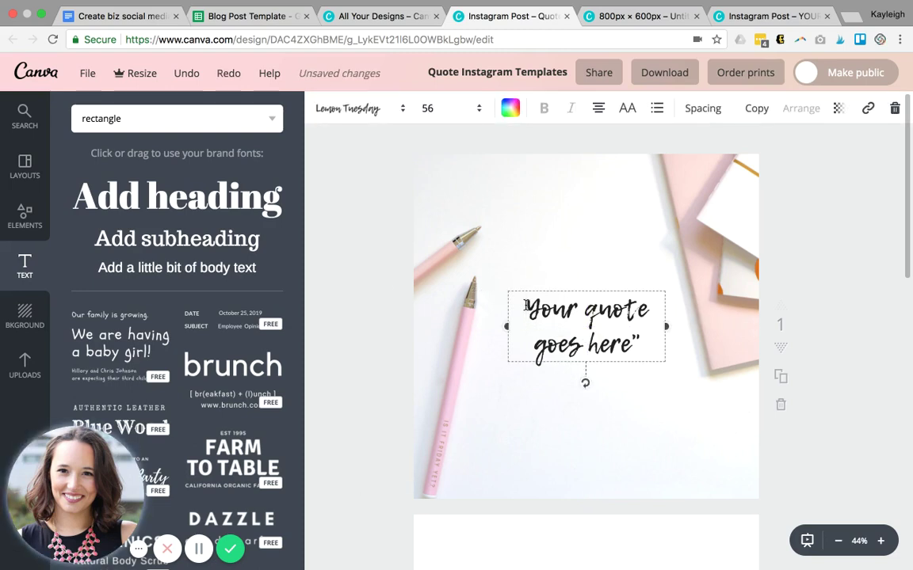
{"action": "left_click", "coordinate": [526, 305]}
{"action": "left_click", "coordinate": [844, 272]}
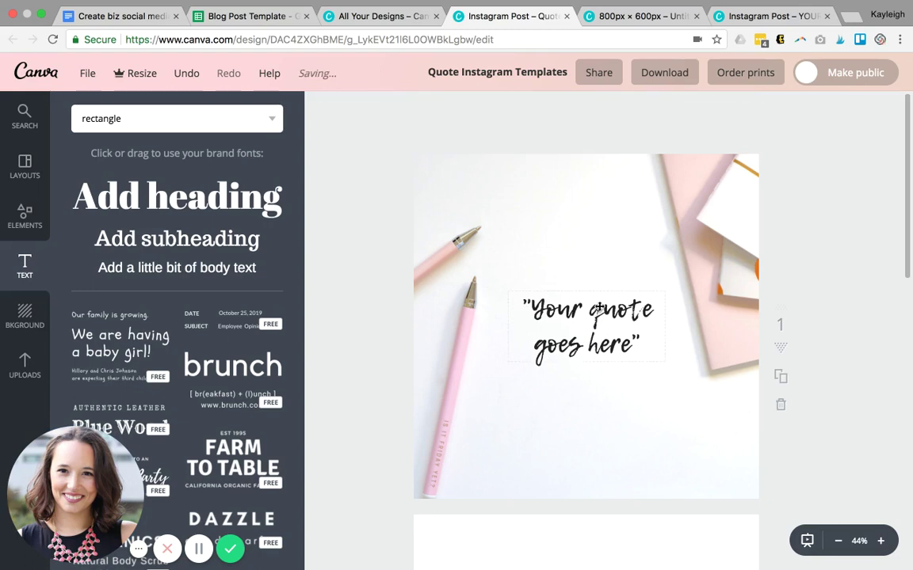
{"action": "mouse_move", "coordinate": [596, 307]}
{"action": "left_mouse_down"}
{"action": "mouse_move", "coordinate": [594, 296]}
{"action": "mouse_move", "coordinate": [594, 309]}
{"action": "left_mouse_up"}
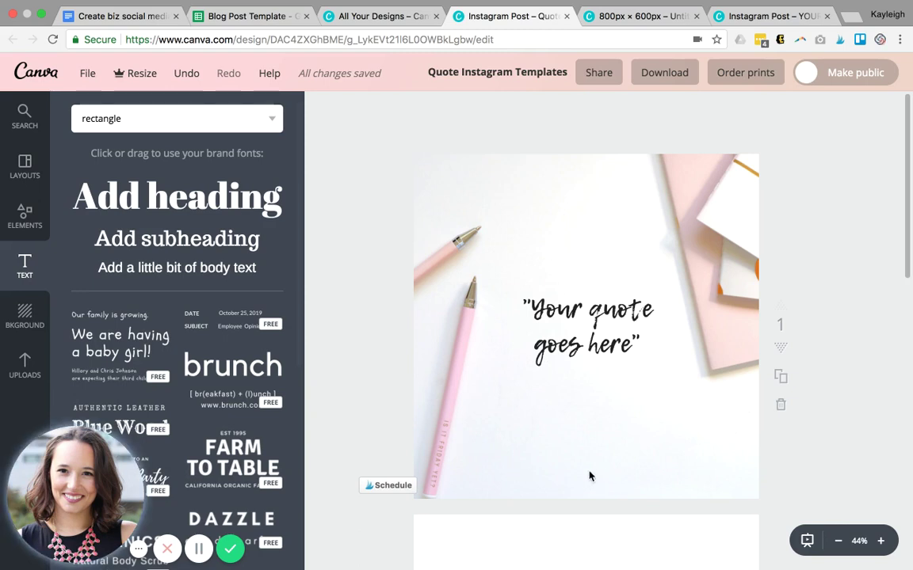
Add a subheading centred near the photo's bottom edge and set its font to Archivo Black
{"action": "left_click", "coordinate": [176, 238]}
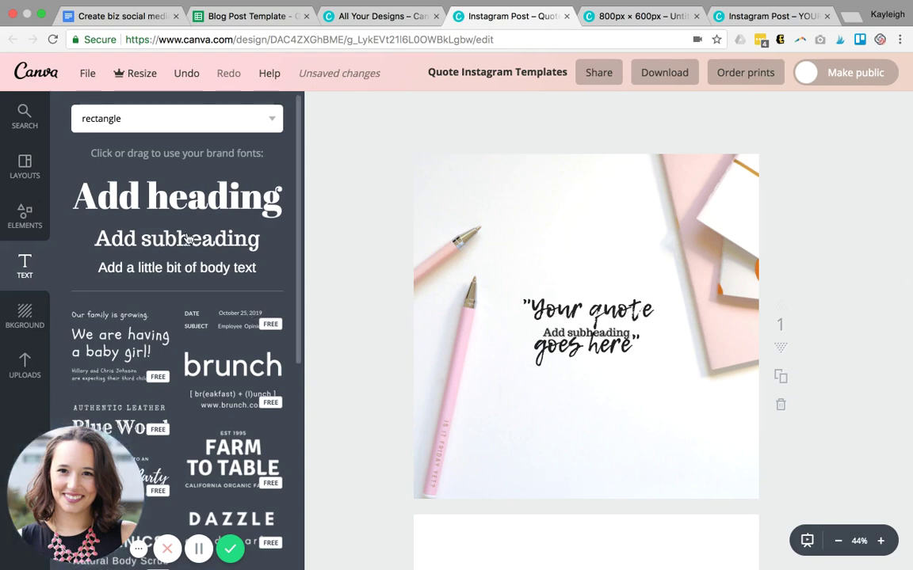
{"action": "left_click_drag", "start_coordinate": [589, 347], "coordinate": [608, 461]}
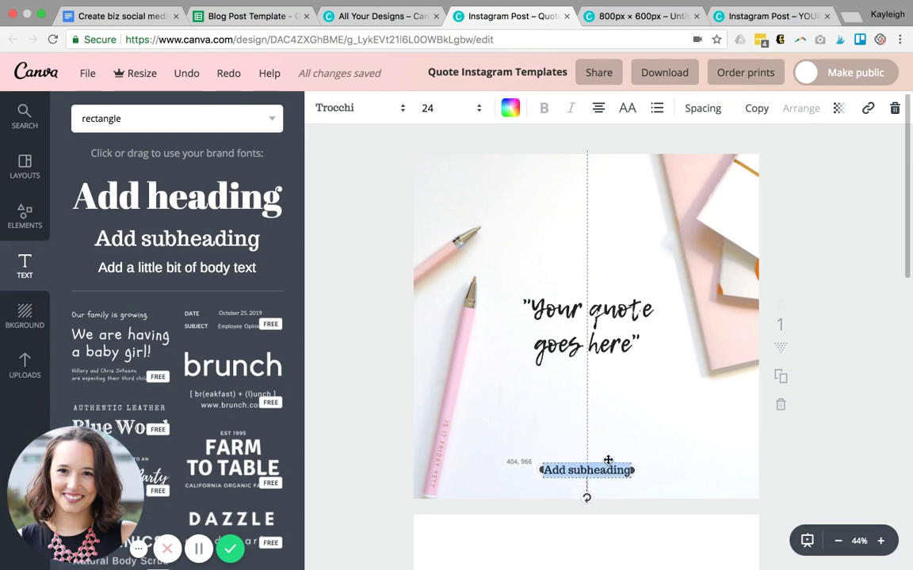
{"action": "left_click", "coordinate": [342, 108]}
{"action": "left_click", "coordinate": [358, 168]}
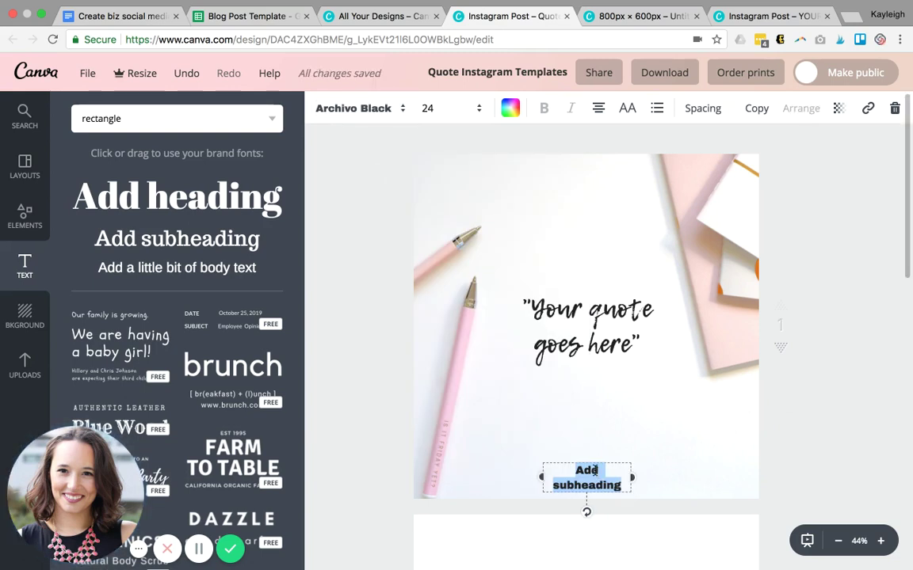
Replace the subheading's text with "Your Business Name" and format it in all capitals
{"action": "type", "text": "Yo"}
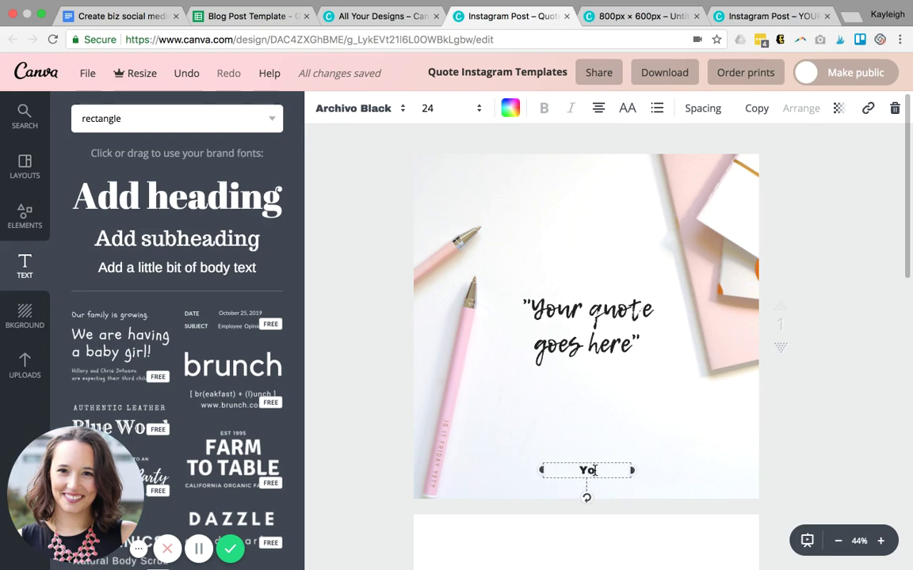
{"action": "type", "text": "ur Business Name"}
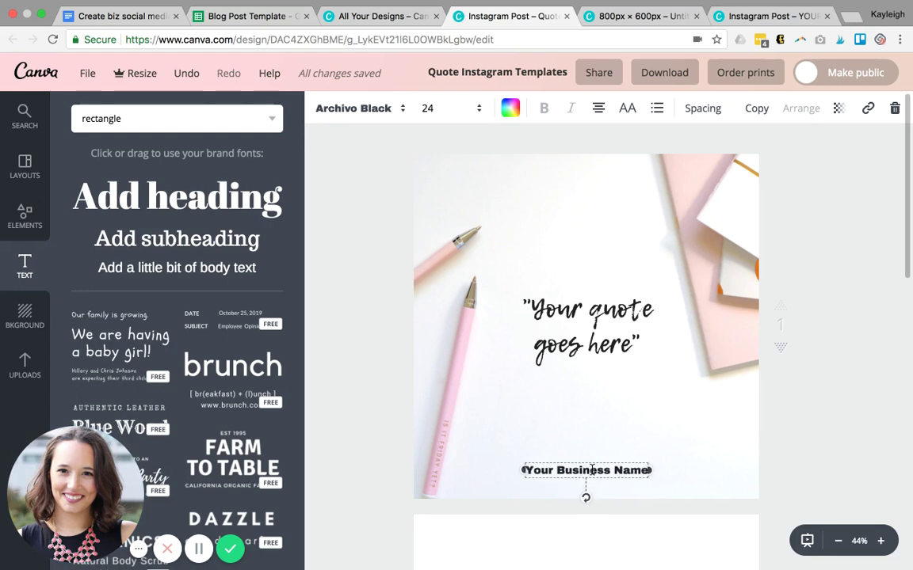
{"action": "left_click", "coordinate": [628, 110]}
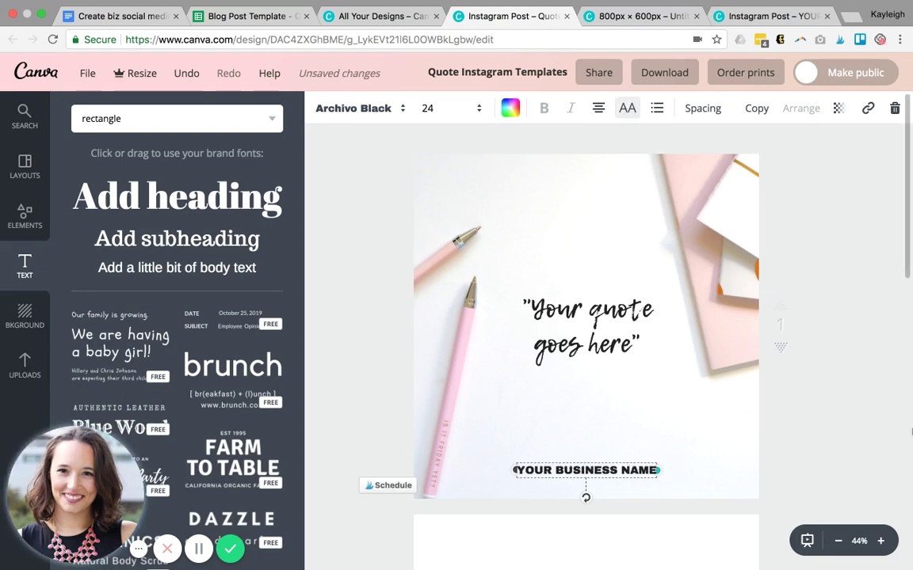
{"action": "left_click", "coordinate": [843, 438]}
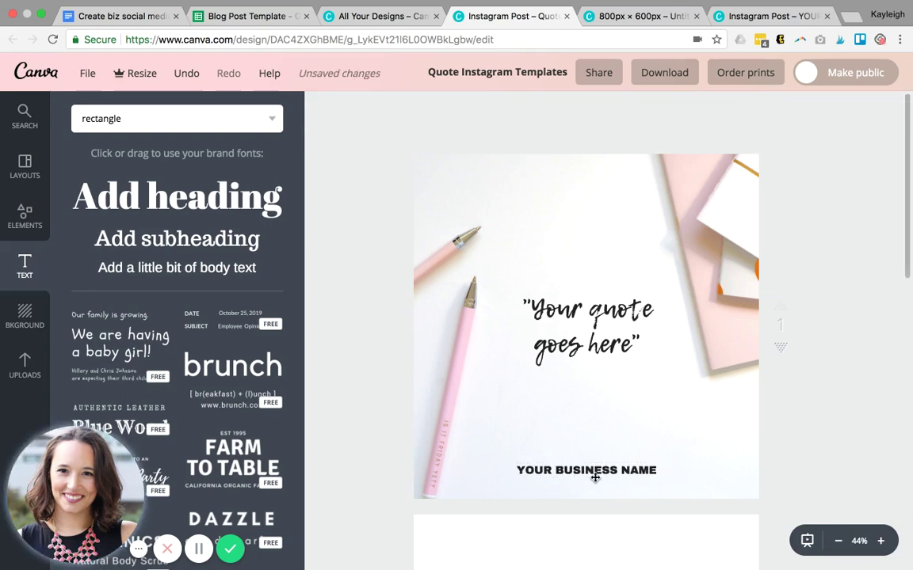
Add a solid square shape over the middle of the photo
{"action": "left_click", "coordinate": [26, 212]}
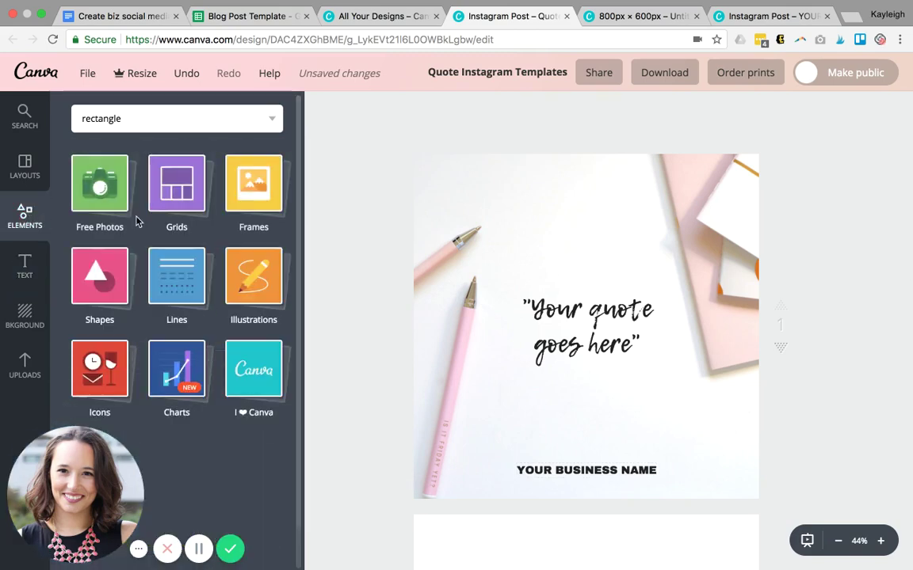
{"action": "left_click", "coordinate": [100, 281]}
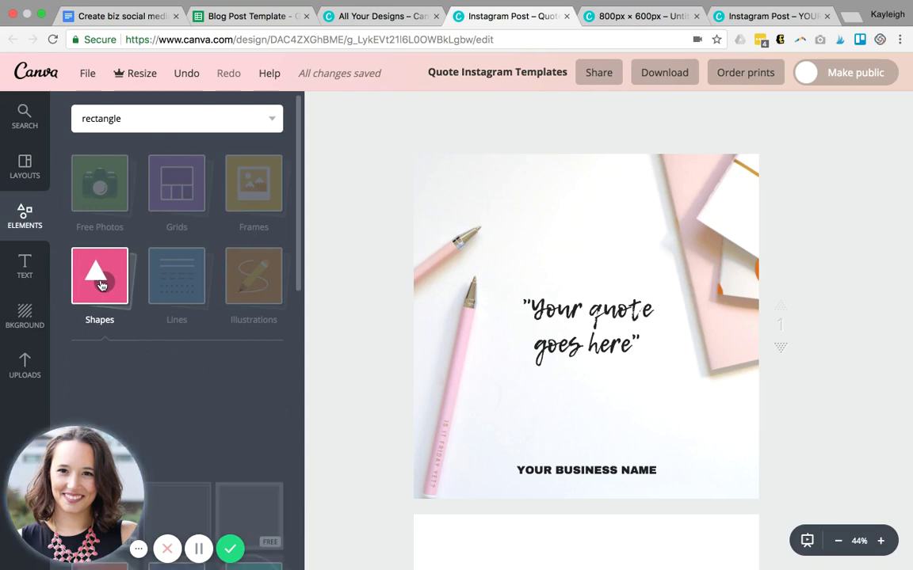
{"action": "left_click", "coordinate": [121, 376]}
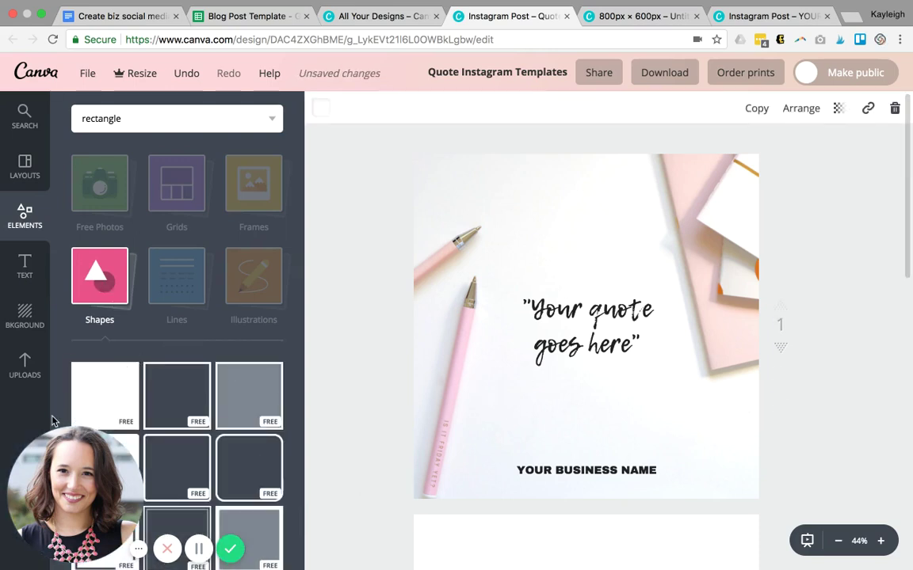
{"action": "left_click_drag", "start_coordinate": [106, 382], "coordinate": [550, 372]}
{"action": "left_click", "coordinate": [111, 385]}
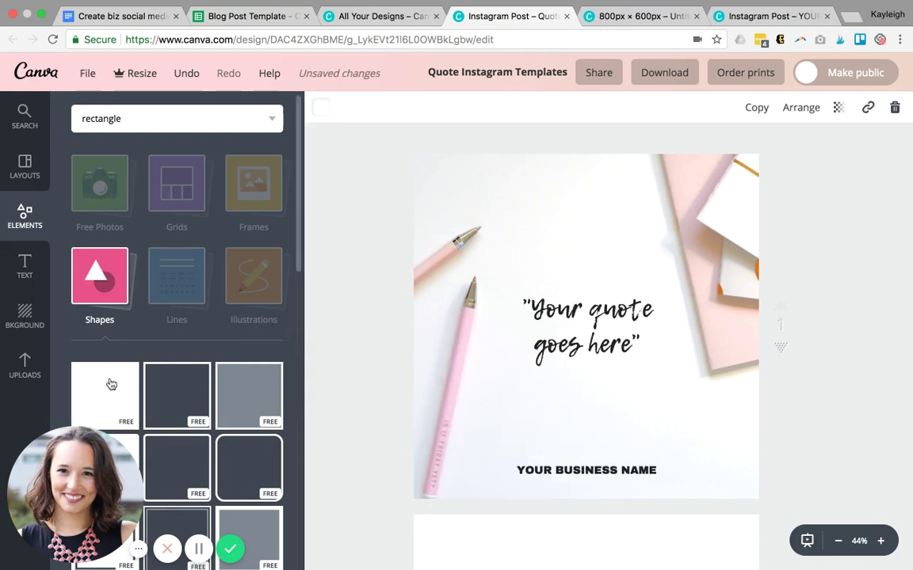
{"action": "left_click", "coordinate": [466, 285]}
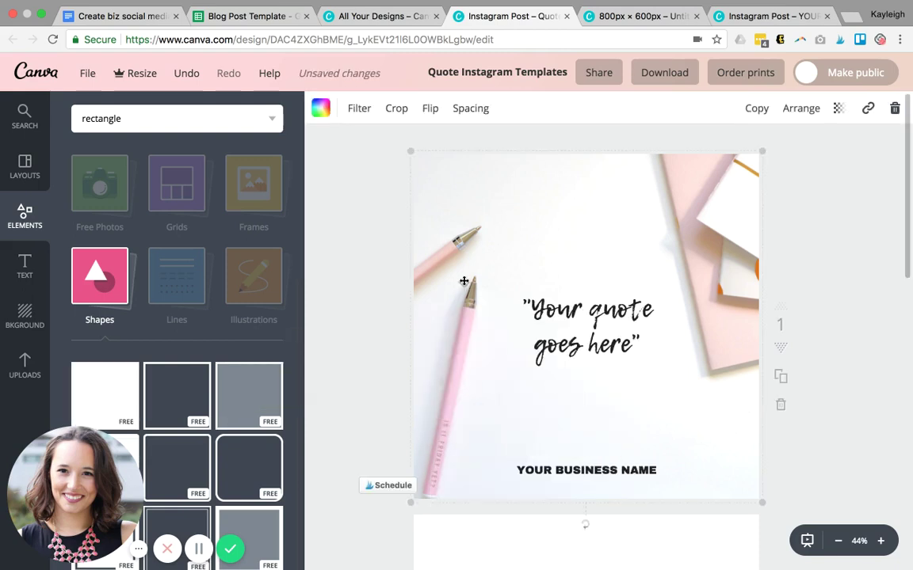
{"action": "left_click", "coordinate": [139, 384]}
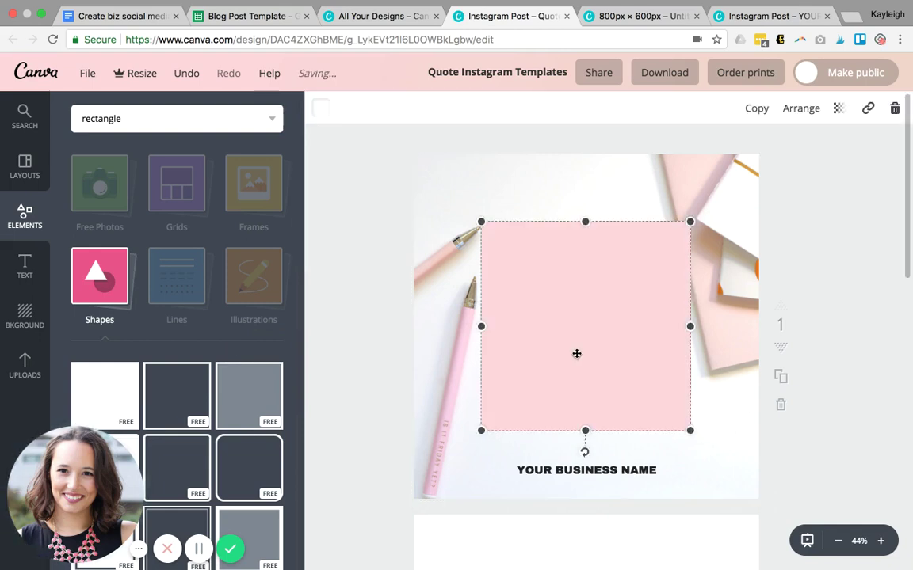
Flatten the pink square into a thin bar placed over the business name and send it behind the text
{"action": "left_click_drag", "start_coordinate": [587, 236], "coordinate": [588, 395]}
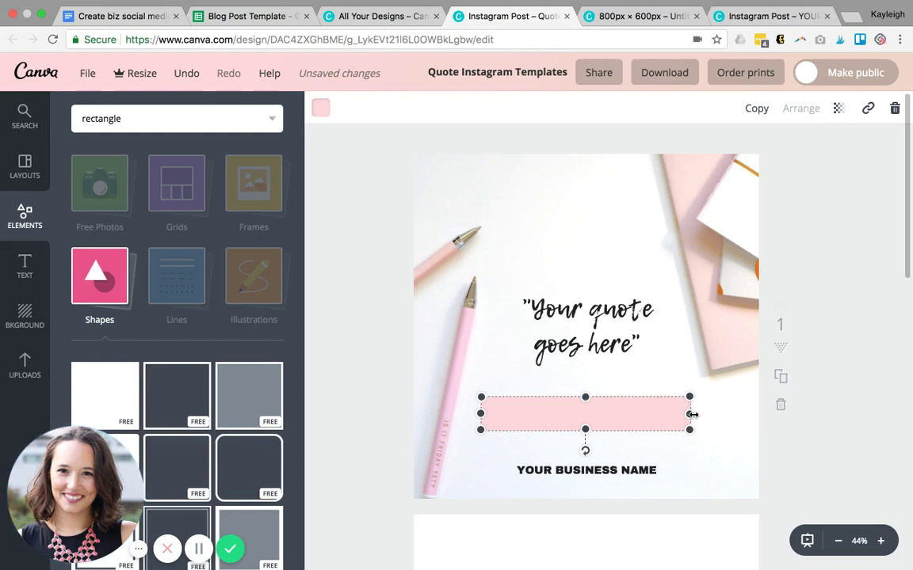
{"action": "left_click_drag", "start_coordinate": [688, 413], "coordinate": [631, 468]}
{"action": "left_click", "coordinate": [811, 112]}
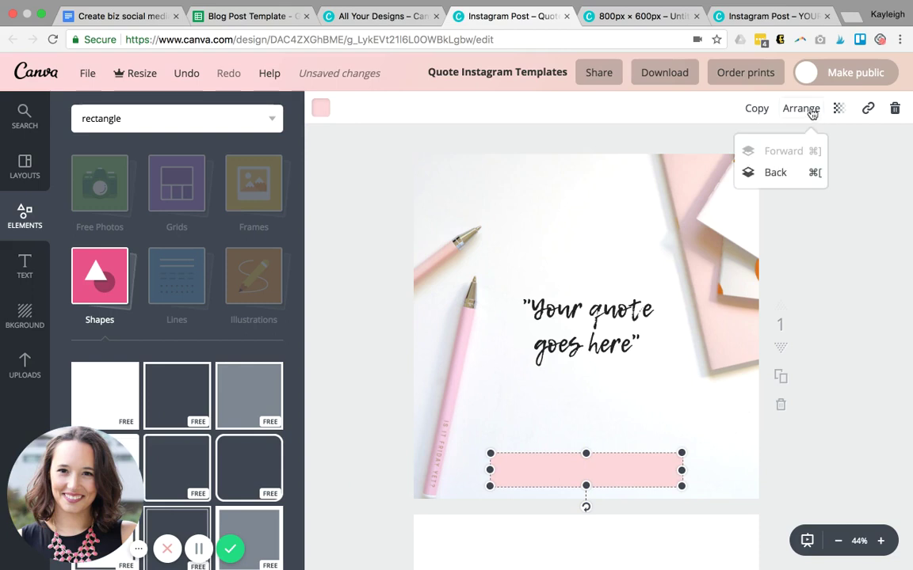
{"action": "left_click", "coordinate": [808, 172]}
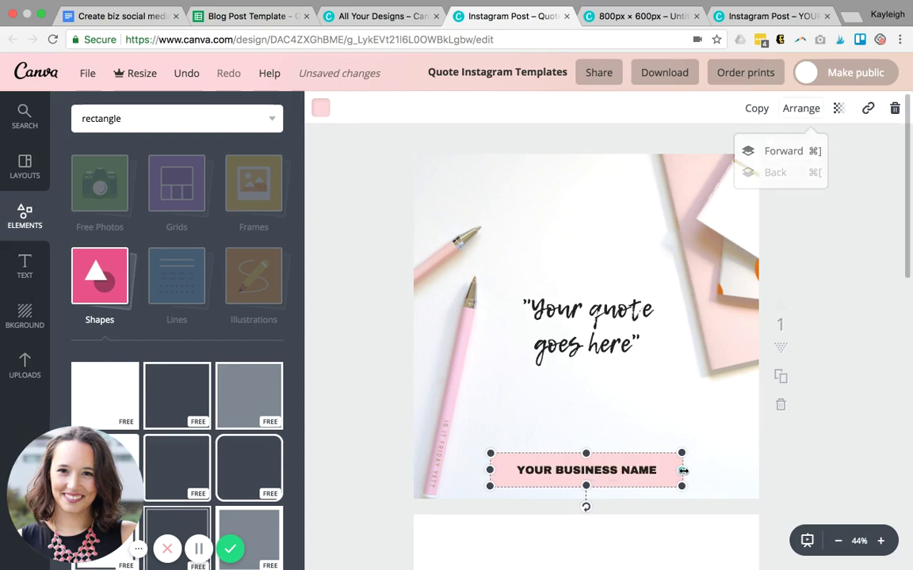
Narrow the pink bar to about 542 × 109, centred behind the business name, and move the quote into the photo's upper half
{"action": "left_click_drag", "start_coordinate": [683, 471], "coordinate": [672, 470]}
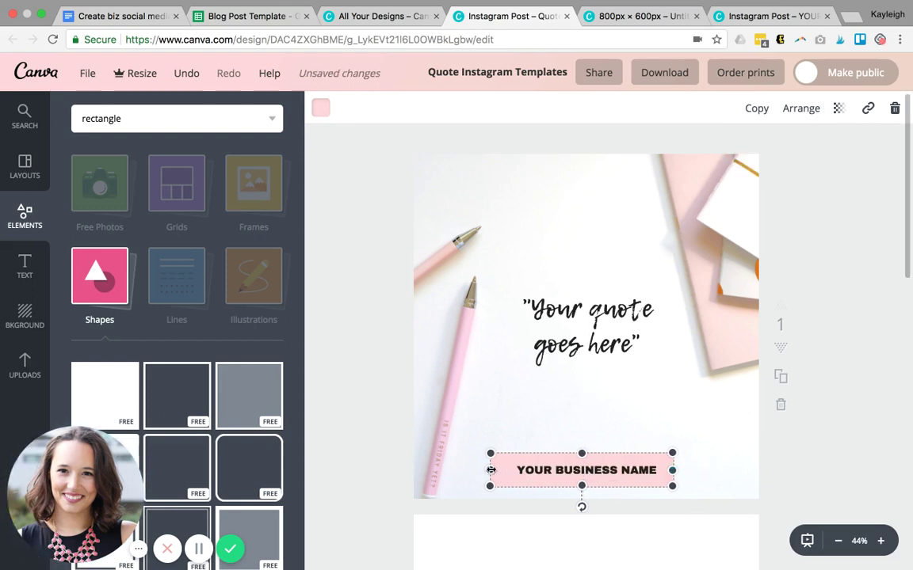
{"action": "left_click_drag", "start_coordinate": [498, 470], "coordinate": [500, 470]}
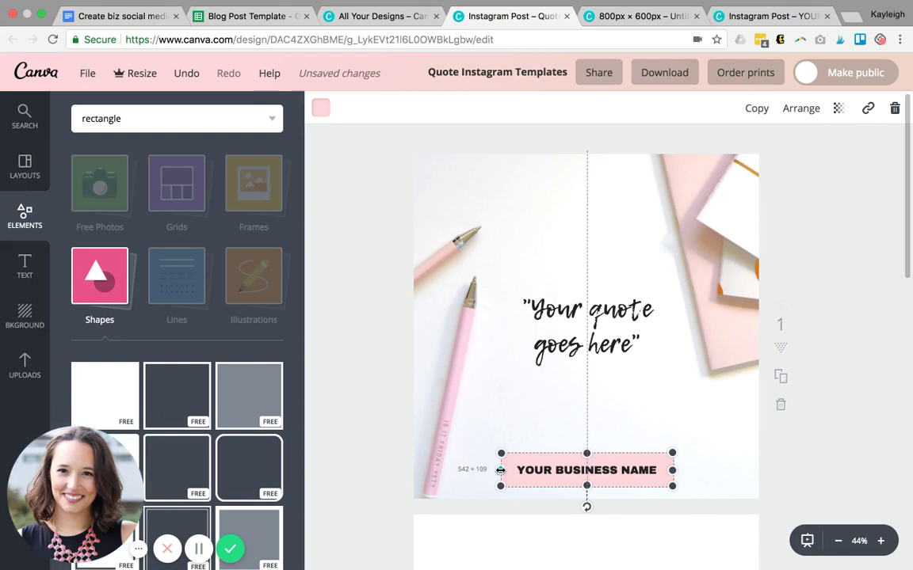
{"action": "left_click", "coordinate": [833, 473]}
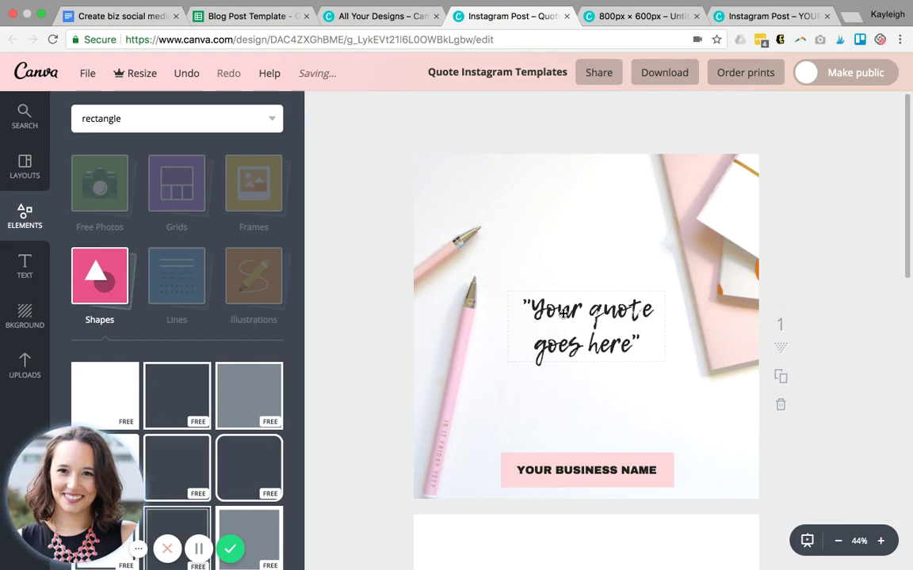
{"action": "left_click_drag", "start_coordinate": [568, 328], "coordinate": [567, 264]}
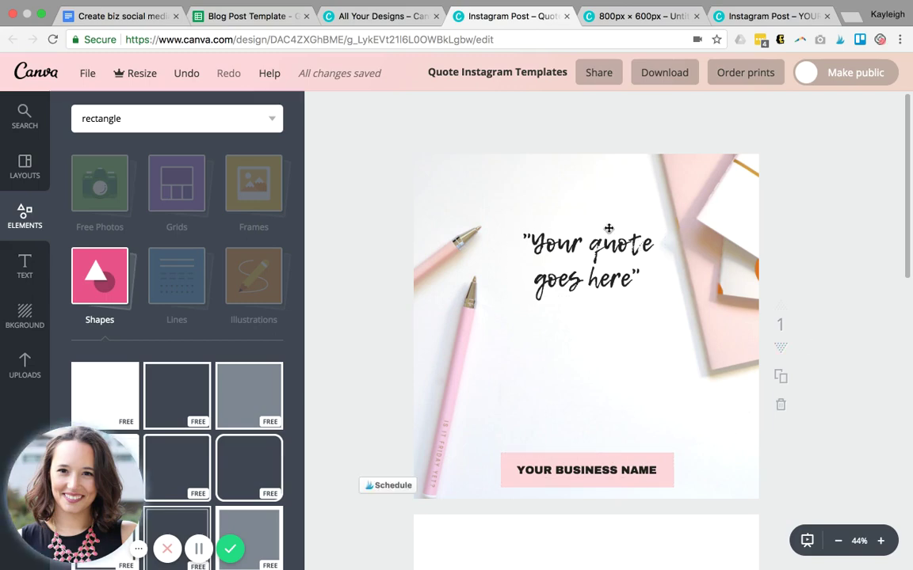
Duplicate the page and set the transparency of the copy's background photo to 28
{"action": "left_click", "coordinate": [781, 376]}
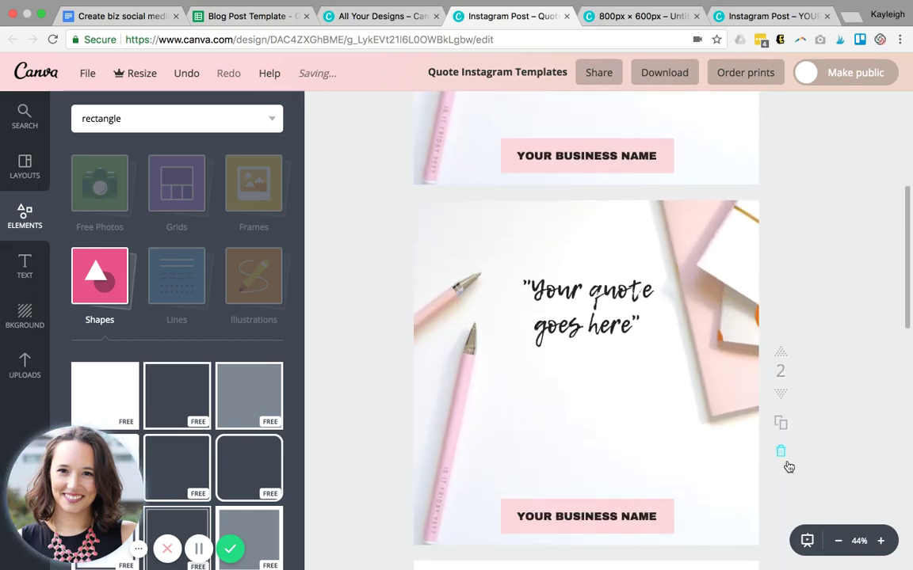
{"action": "left_click", "coordinate": [707, 230]}
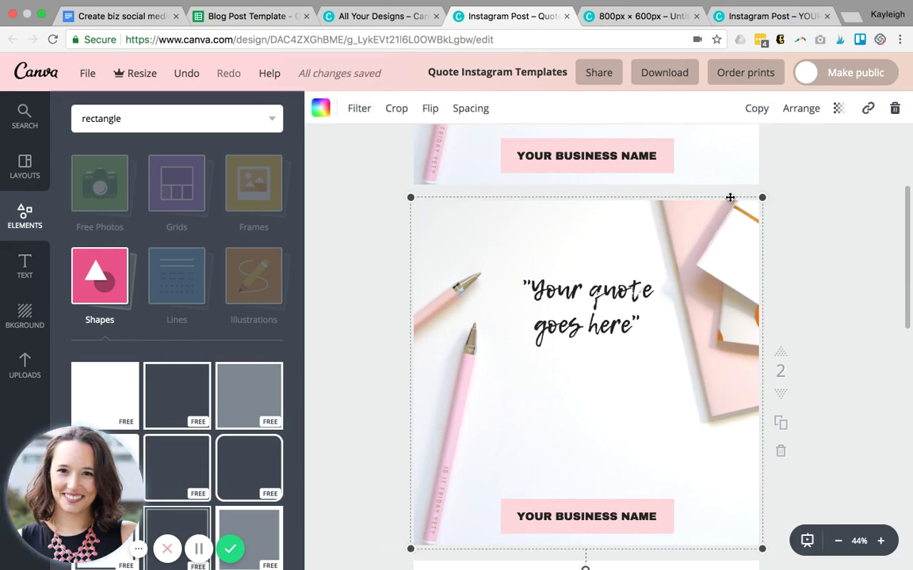
{"action": "left_click", "coordinate": [838, 107]}
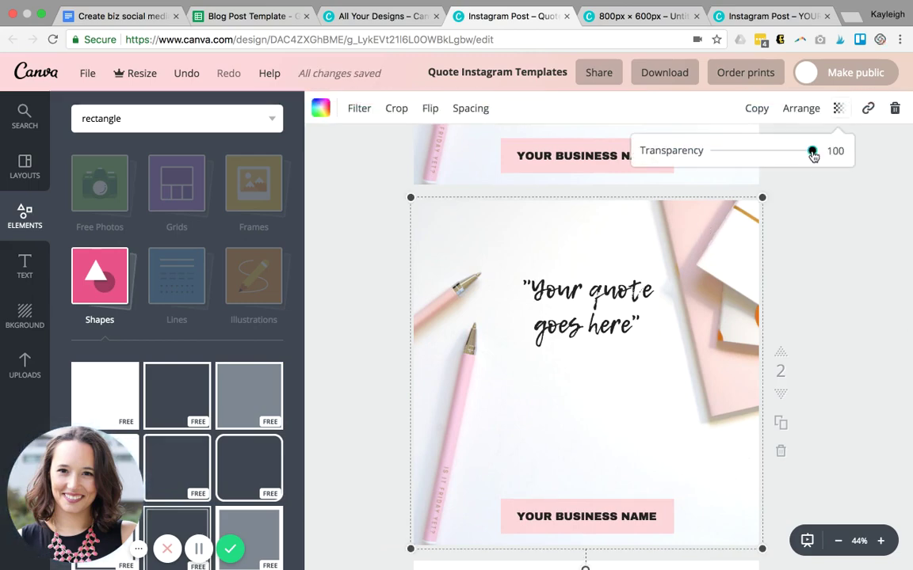
{"action": "left_click_drag", "start_coordinate": [813, 155], "coordinate": [743, 158]}
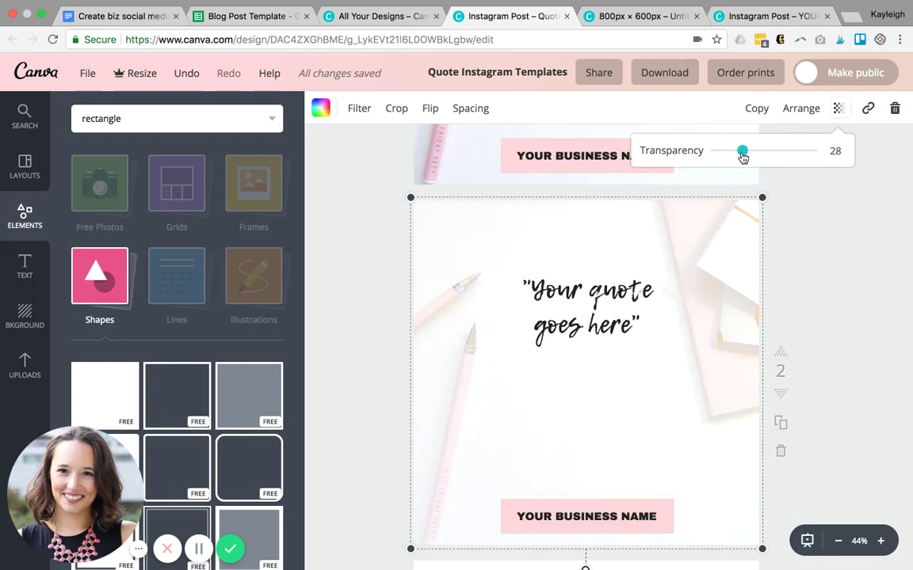
{"action": "left_click", "coordinate": [829, 253]}
{"action": "scroll", "coordinate": [829, 252], "scroll_direction": "down", "scroll_amount": 1}
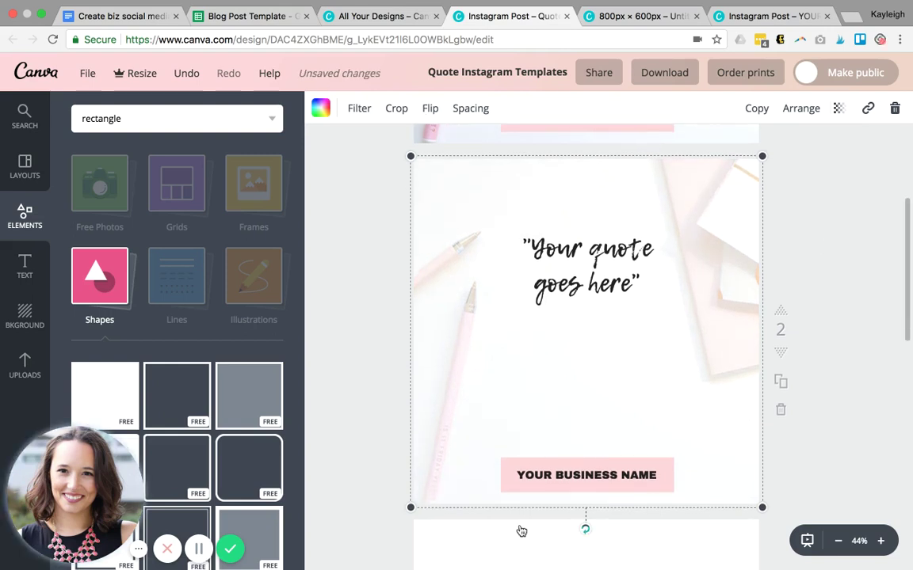
{"action": "left_click", "coordinate": [504, 465]}
{"action": "left_click", "coordinate": [375, 301]}
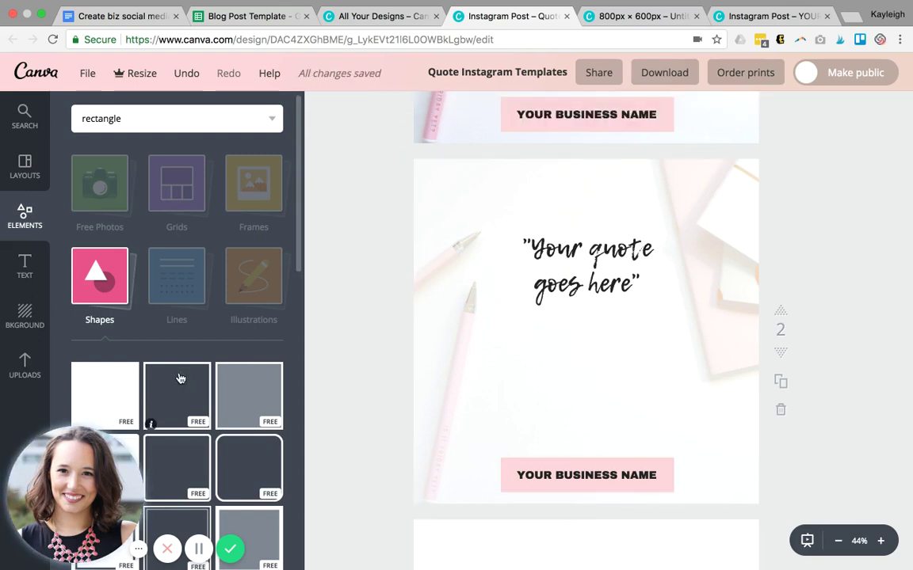
{"action": "left_click", "coordinate": [181, 378]}
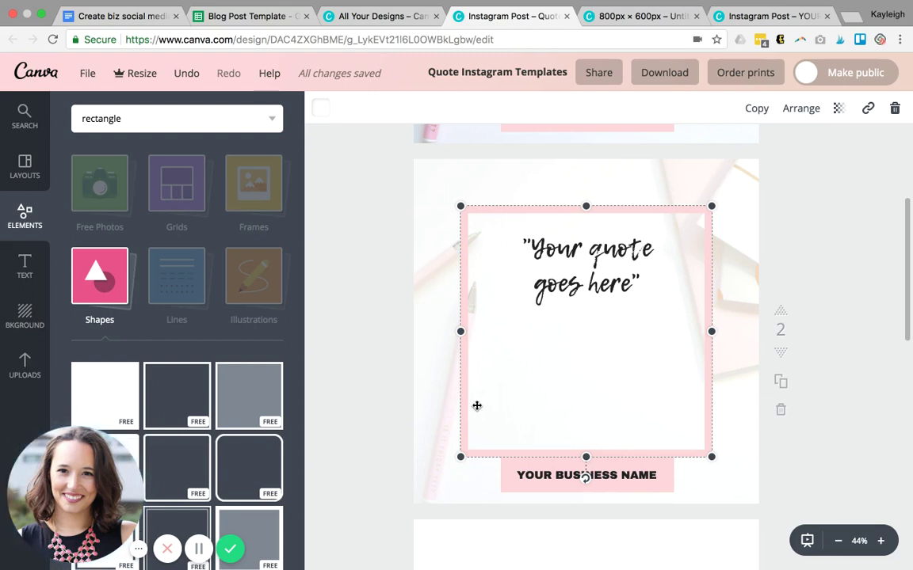
{"action": "key", "text": "Delete"}
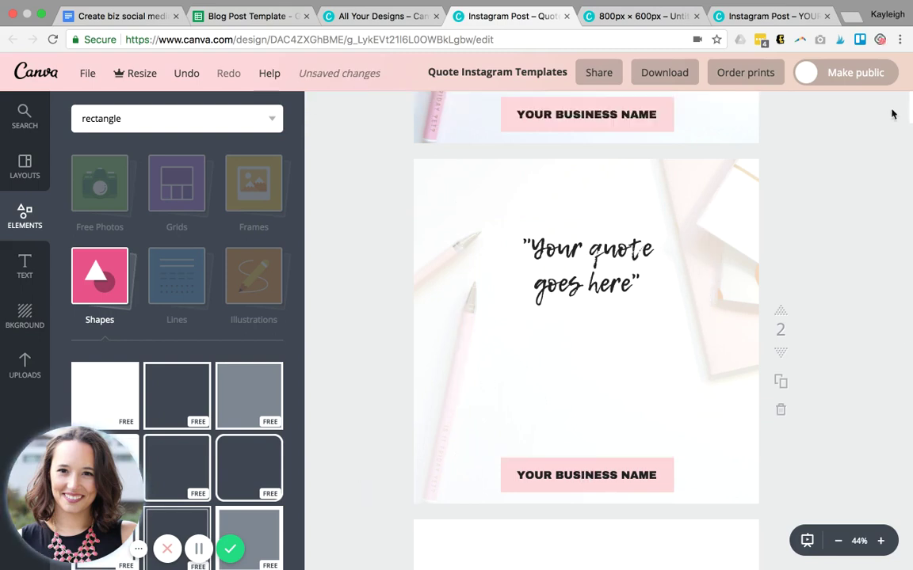
Add the thin green outlined rectangle from the "rectangle" results and stretch it into a centred frame around the quote on page 2
{"action": "left_click", "coordinate": [139, 115]}
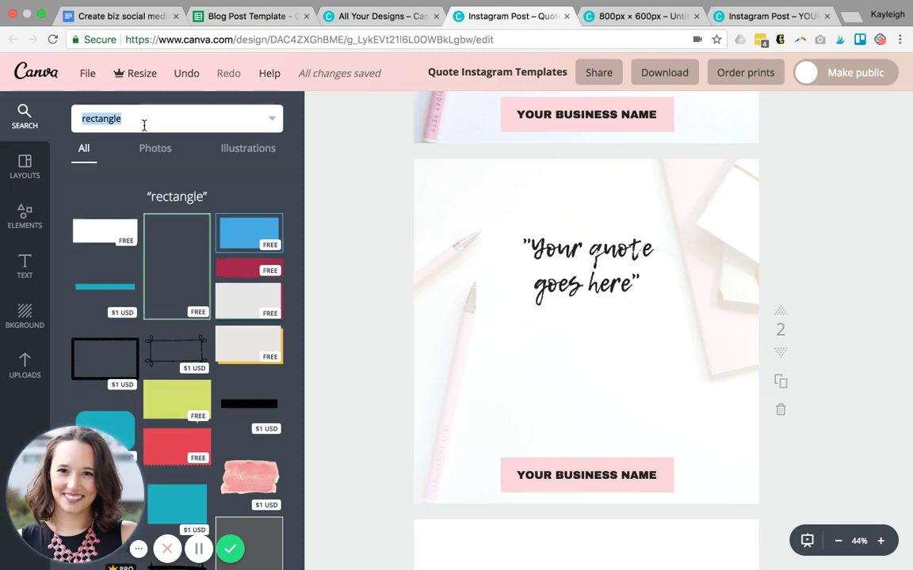
{"action": "left_click", "coordinate": [175, 258]}
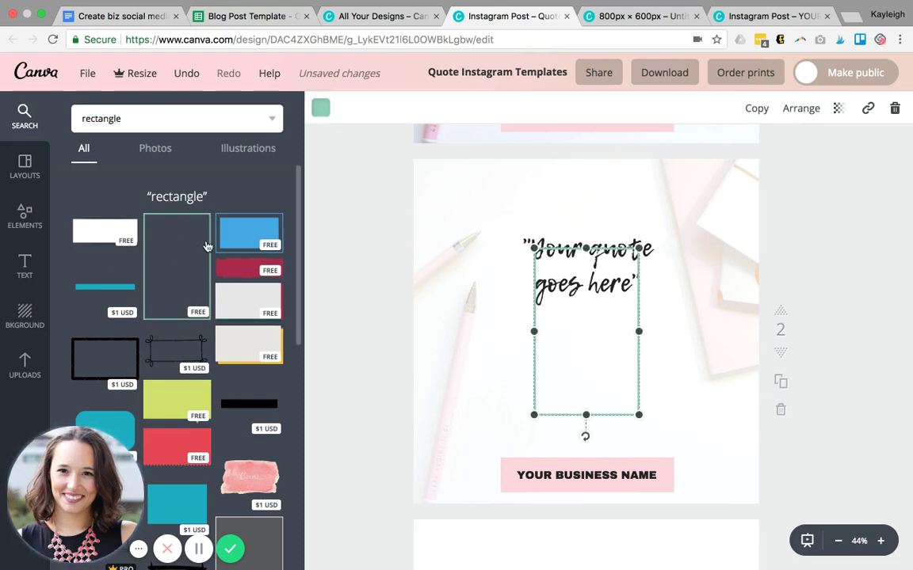
{"action": "left_click_drag", "start_coordinate": [531, 330], "coordinate": [444, 338]}
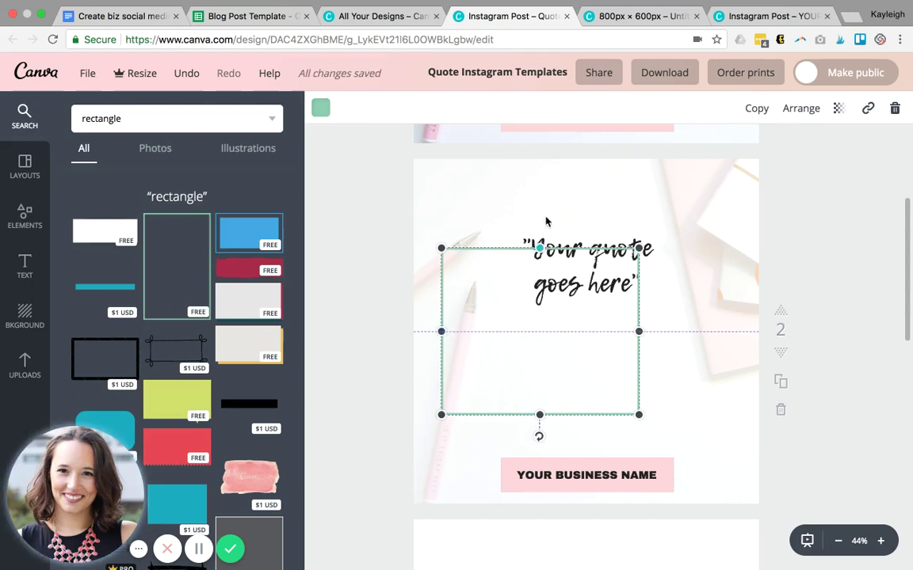
{"action": "left_click_drag", "start_coordinate": [539, 248], "coordinate": [548, 188]}
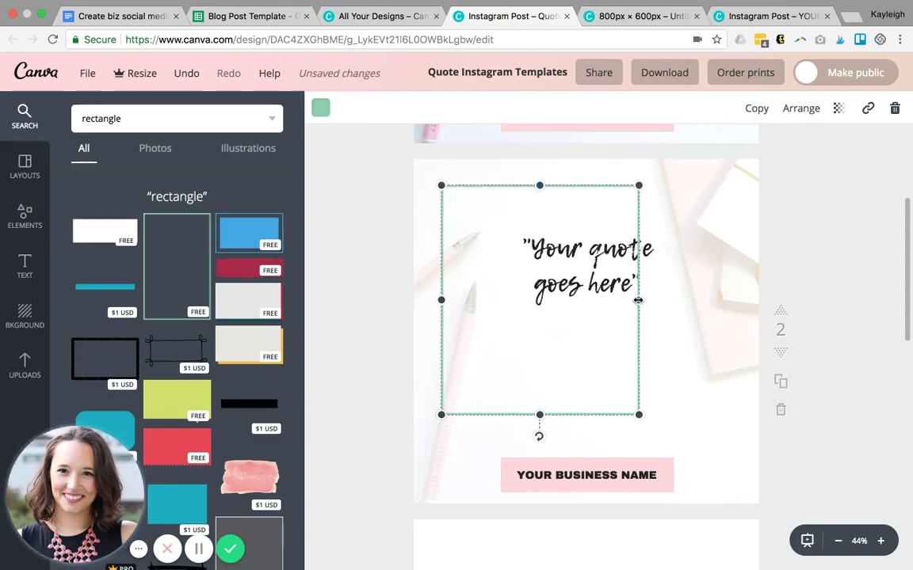
{"action": "left_click_drag", "start_coordinate": [670, 299], "coordinate": [743, 302]}
{"action": "left_click_drag", "start_coordinate": [588, 417], "coordinate": [591, 477]}
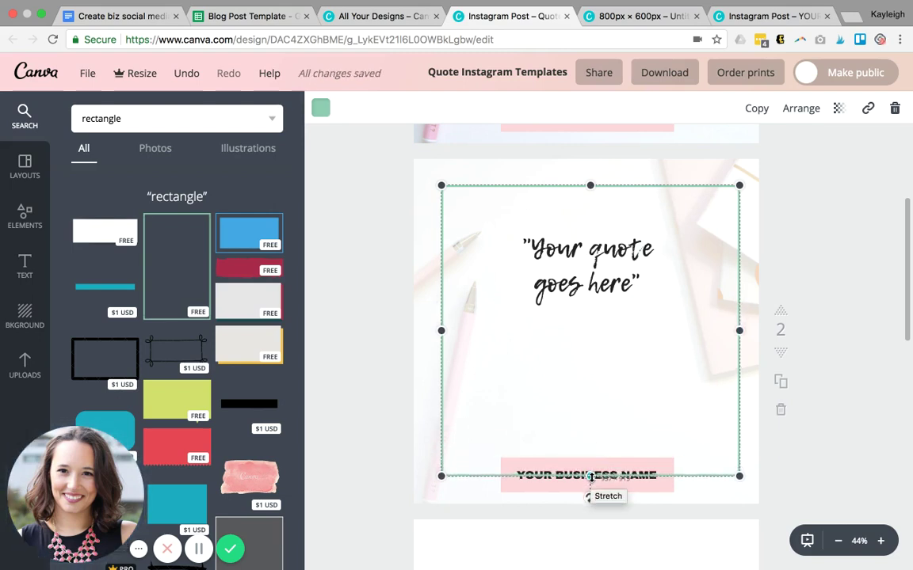
{"action": "left_click_drag", "start_coordinate": [589, 183], "coordinate": [591, 180]}
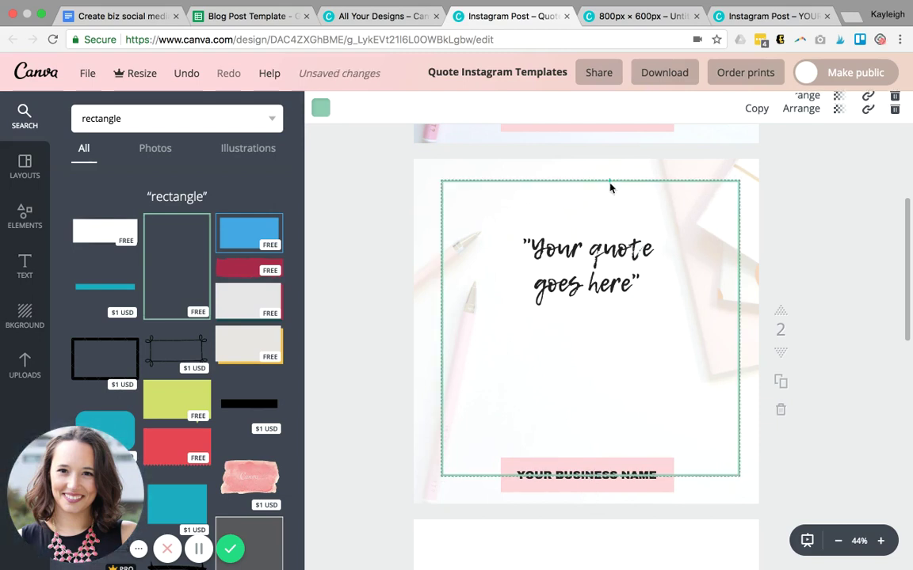
{"action": "left_click_drag", "start_coordinate": [622, 183], "coordinate": [621, 183]}
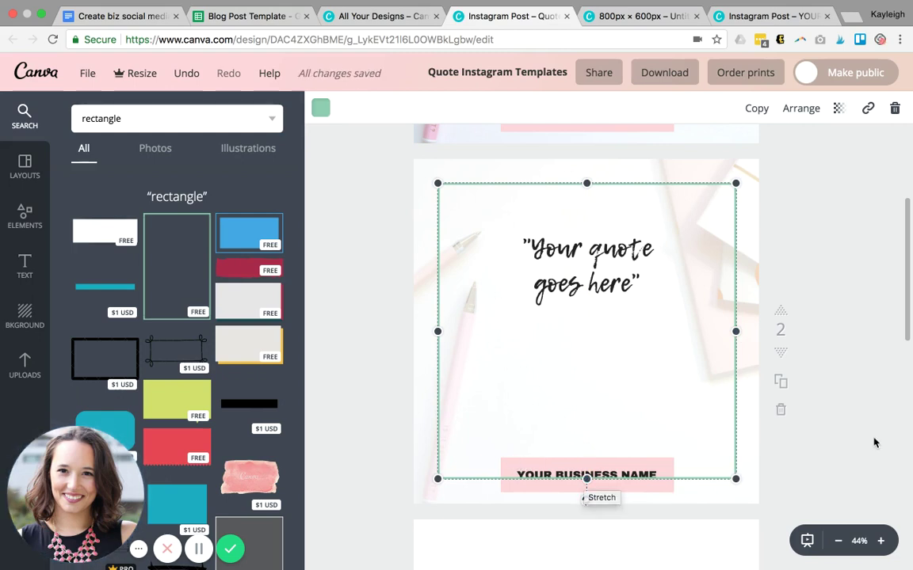
Recolour the thin rectangular frame on page 2 with the light pink brand colour
{"action": "left_click", "coordinate": [320, 107]}
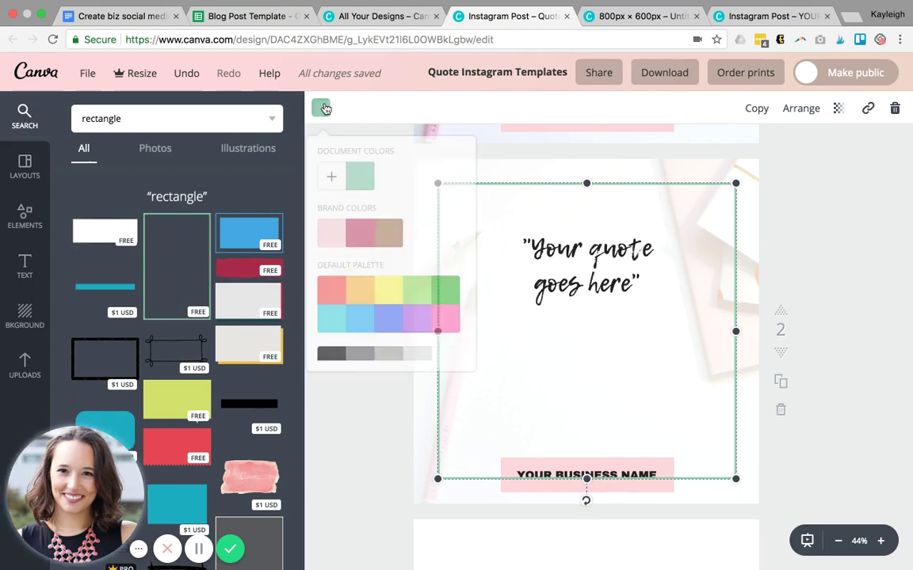
{"action": "left_click", "coordinate": [333, 238]}
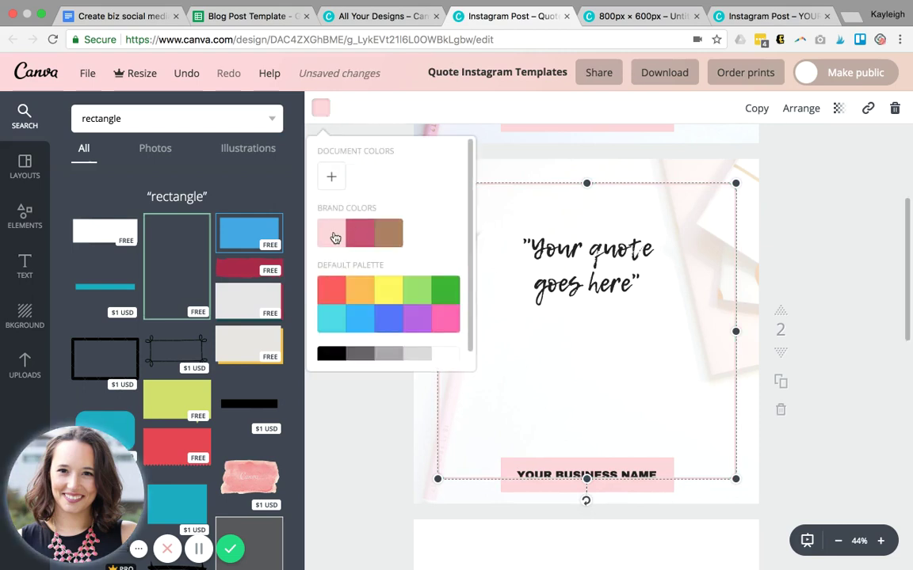
{"action": "left_click", "coordinate": [827, 453]}
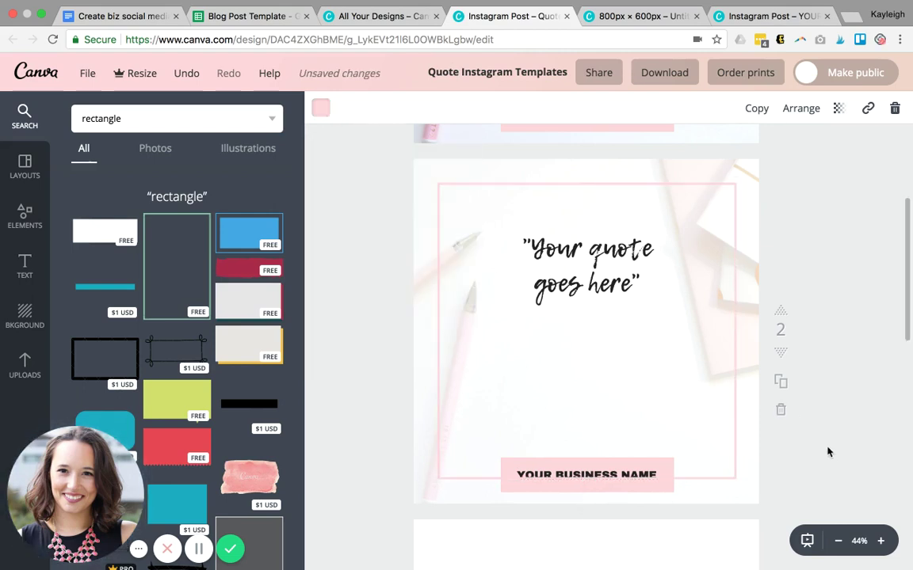
Send the pink frame on page 2 back behind the business name and select the business name text
{"action": "left_click", "coordinate": [736, 366]}
{"action": "left_click", "coordinate": [808, 111]}
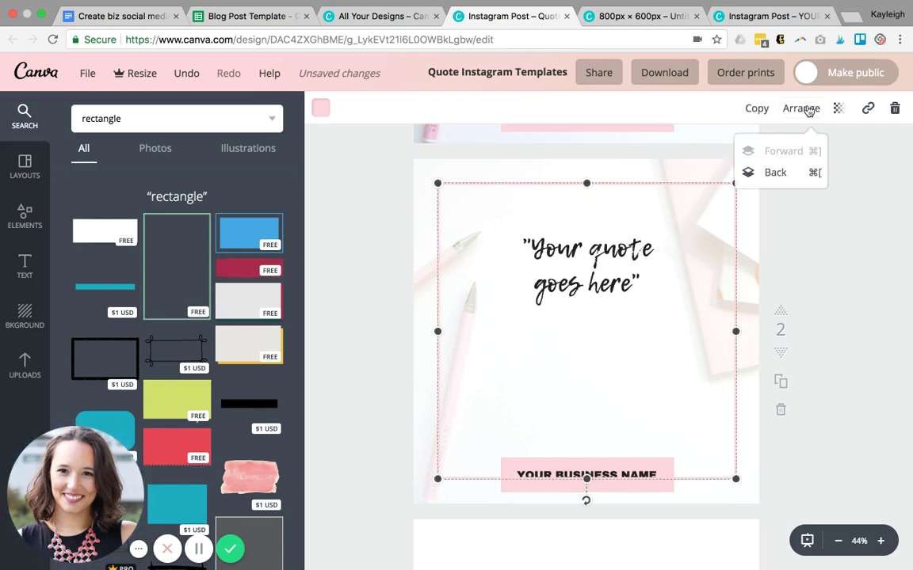
{"action": "left_click", "coordinate": [787, 174]}
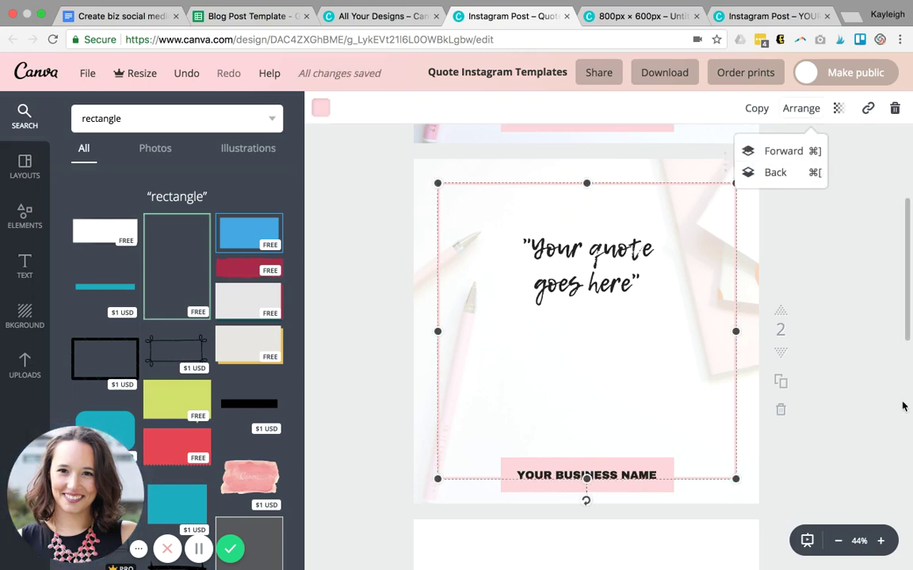
{"action": "left_click", "coordinate": [871, 408]}
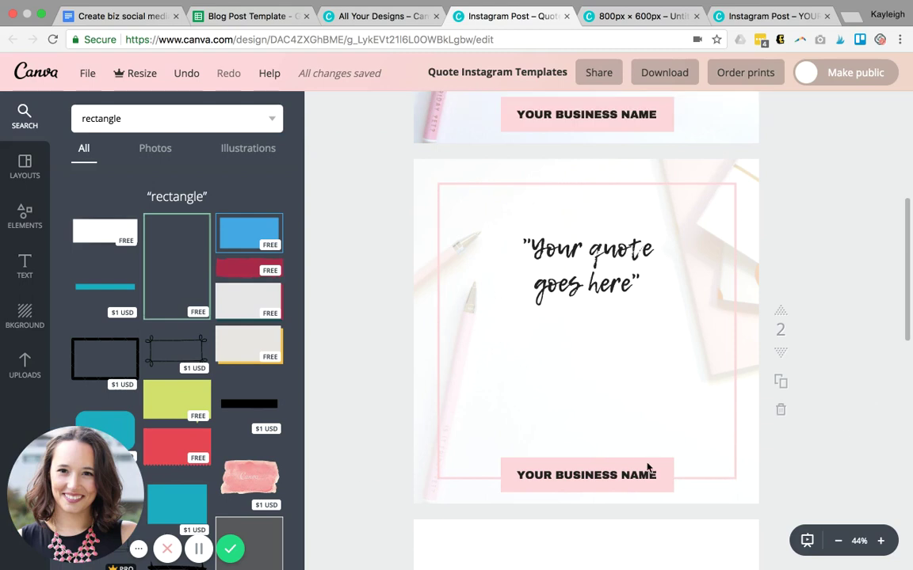
{"action": "left_click", "coordinate": [608, 477]}
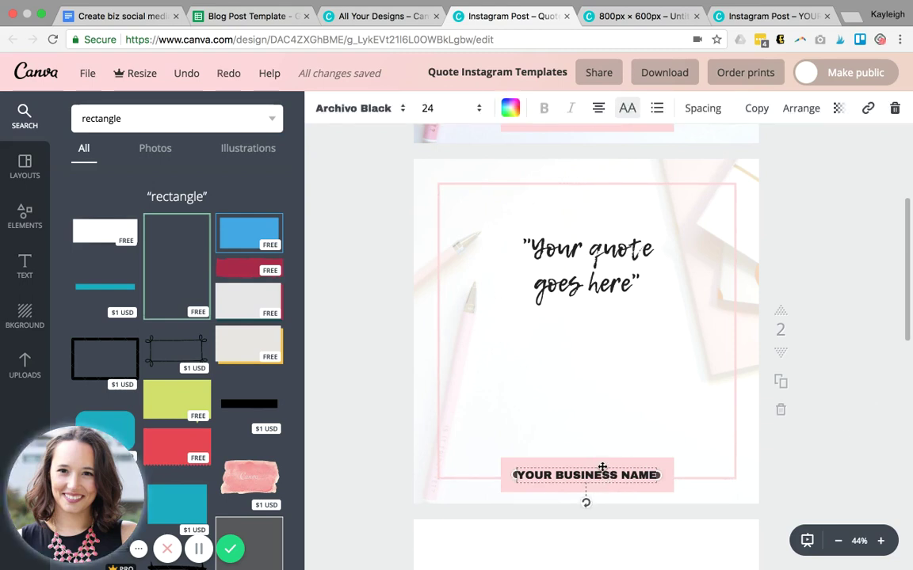
Nudge the business name text on page 2 slightly down and send the thin pink frame further back
{"action": "left_click_drag", "start_coordinate": [602, 467], "coordinate": [603, 469]}
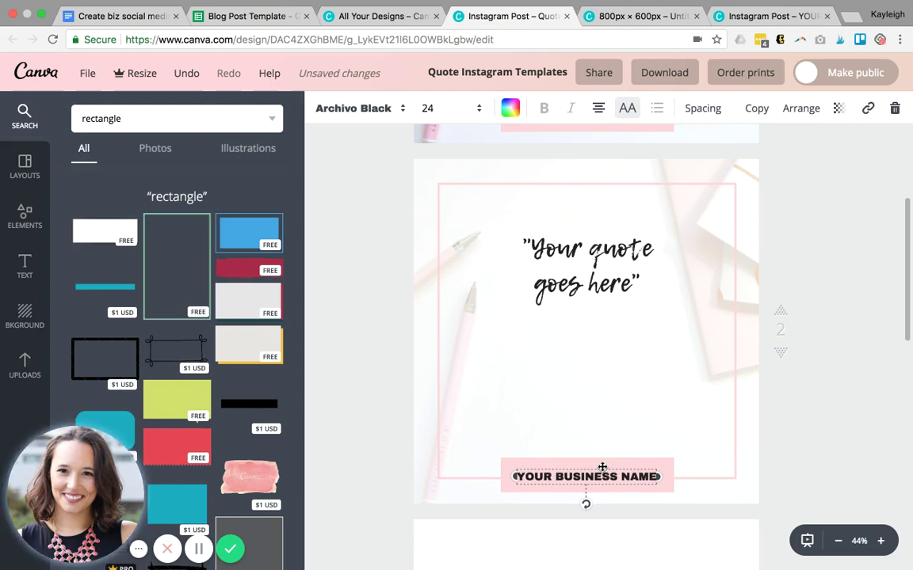
{"action": "left_click", "coordinate": [505, 459]}
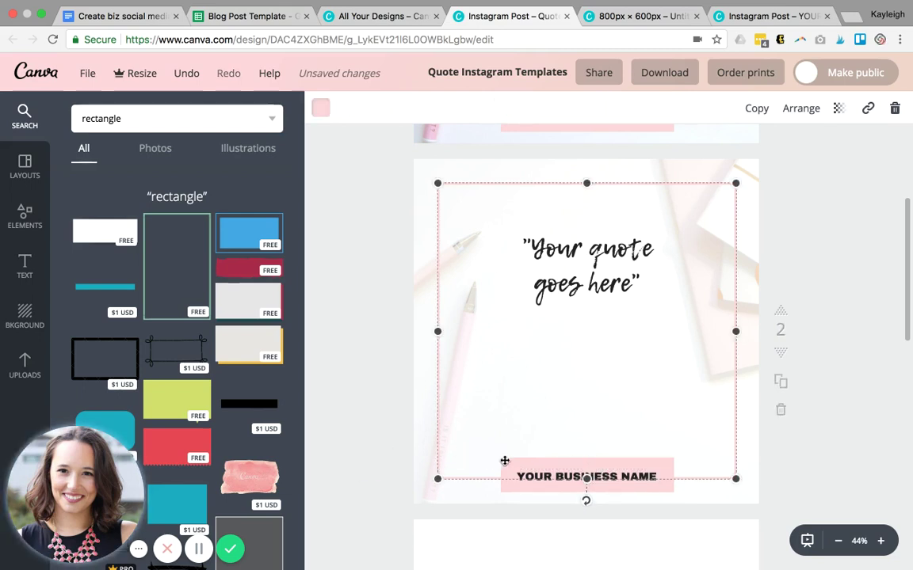
{"action": "left_click", "coordinate": [803, 109]}
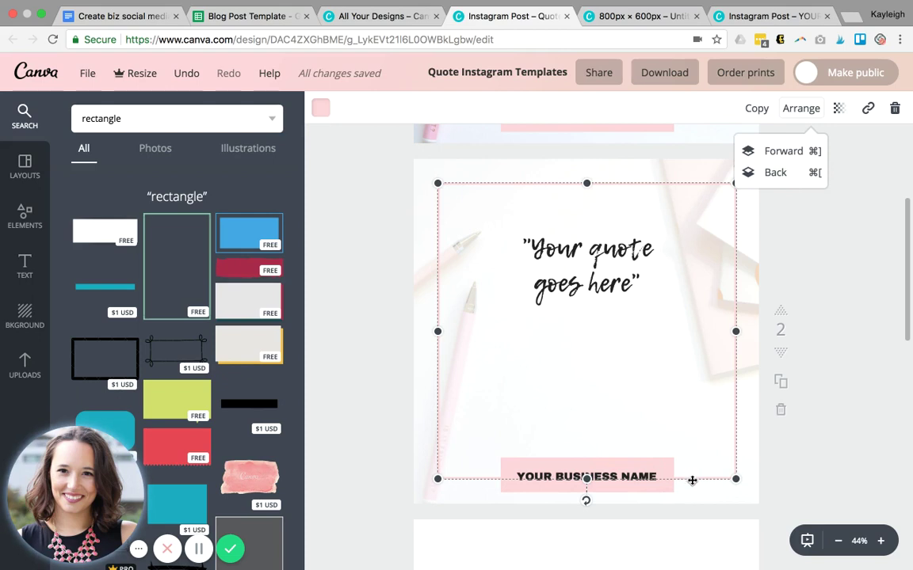
{"action": "left_click", "coordinate": [776, 173]}
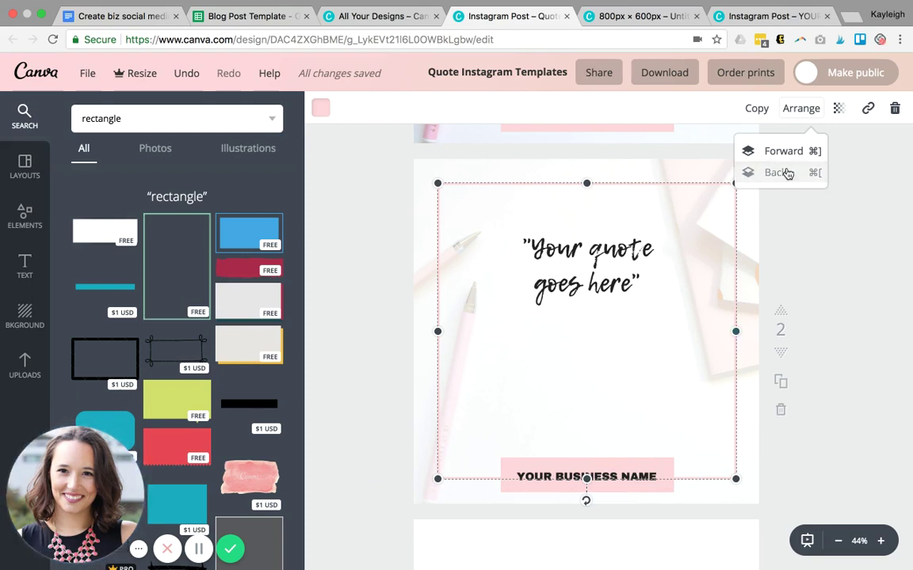
Nudge the pink bar at the foot of page 2 slightly down and realign the business name text within it
{"action": "left_click", "coordinate": [541, 461]}
{"action": "key", "text": "Down"}
{"action": "key", "text": "Down"}
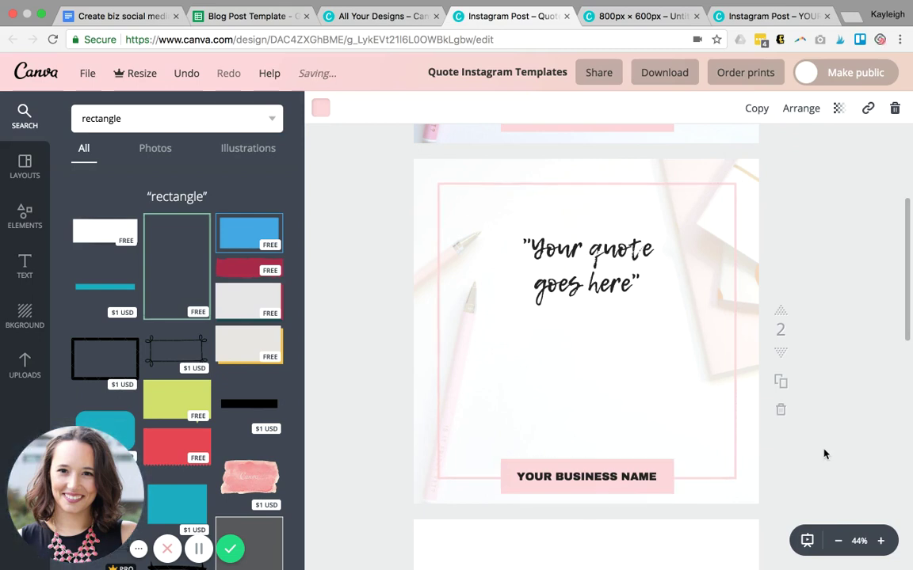
{"action": "left_click", "coordinate": [824, 454]}
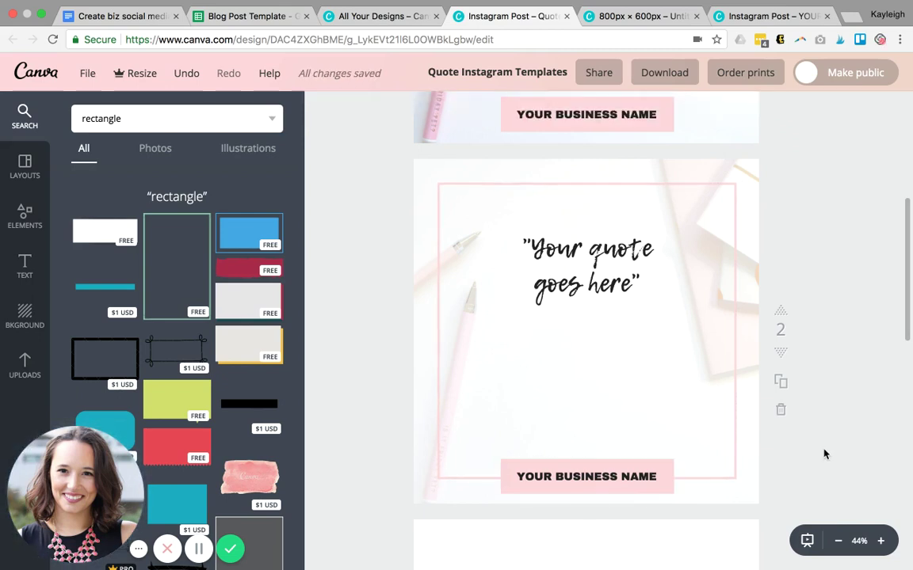
{"action": "left_click", "coordinate": [528, 464]}
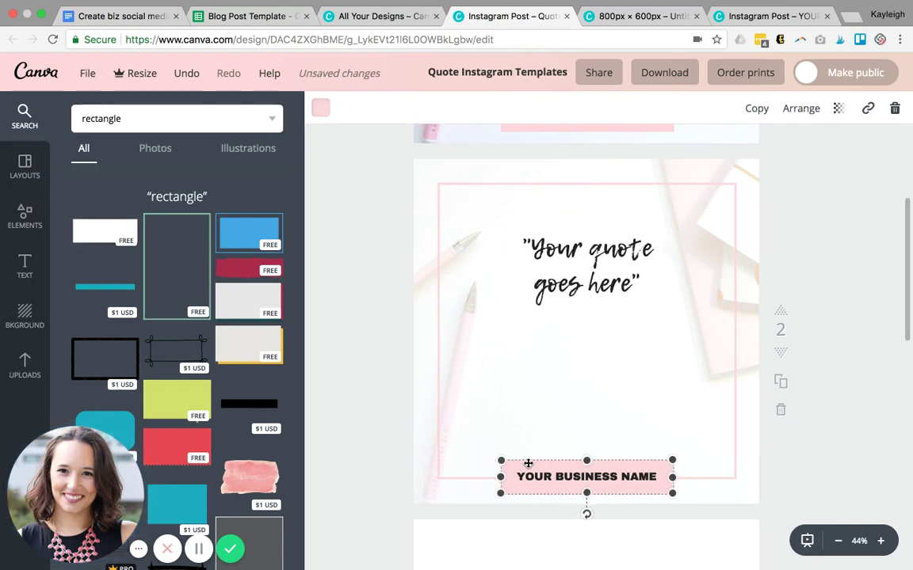
{"action": "left_click", "coordinate": [645, 477]}
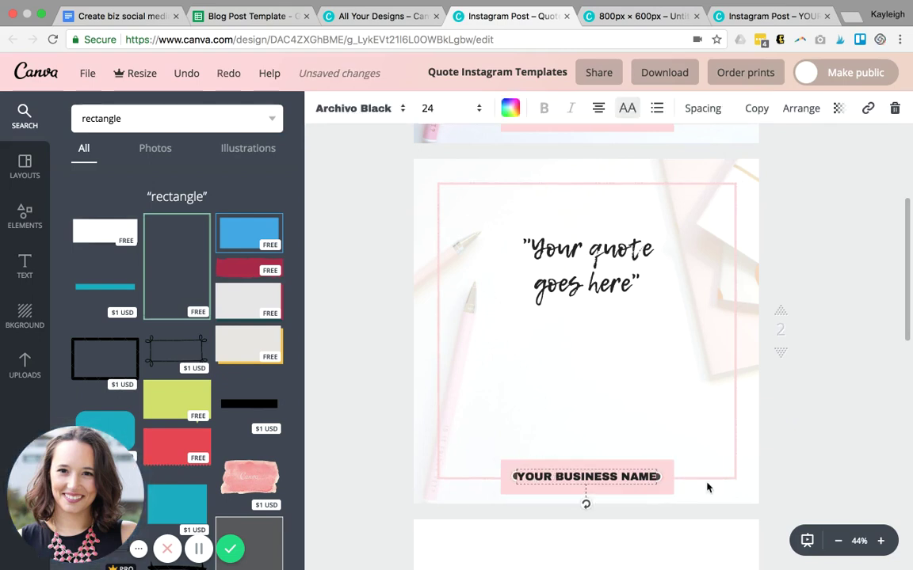
{"action": "left_click_drag", "start_coordinate": [627, 468], "coordinate": [627, 468]}
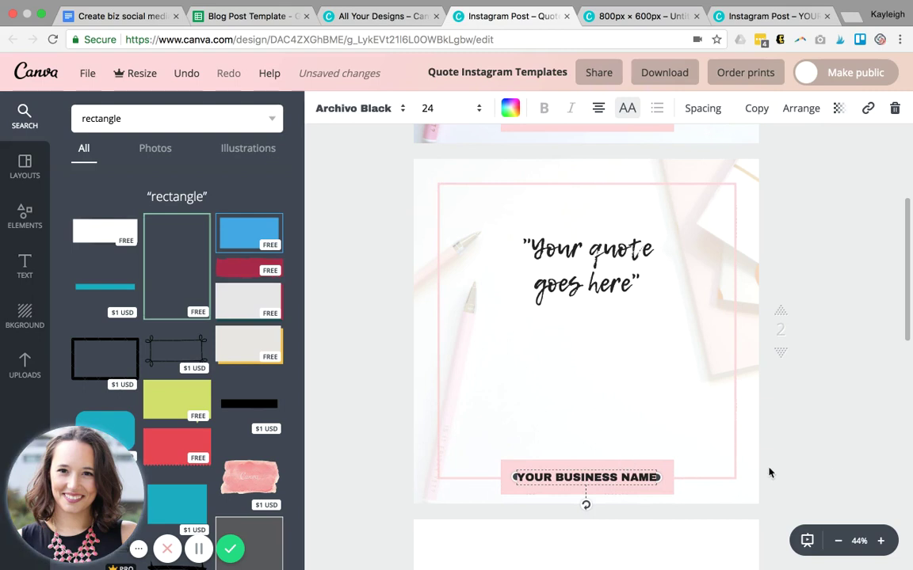
{"action": "left_click", "coordinate": [835, 479]}
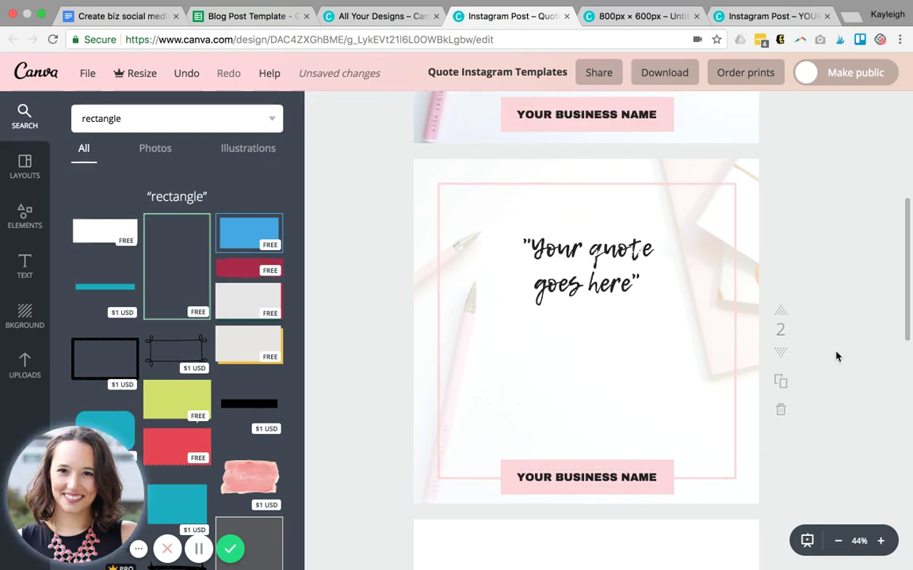
Compare the plain-photo quote template on page 1 with the faded, framed variant on page 2
{"action": "scroll", "coordinate": [815, 173], "scroll_direction": "up", "scroll_amount": 5}
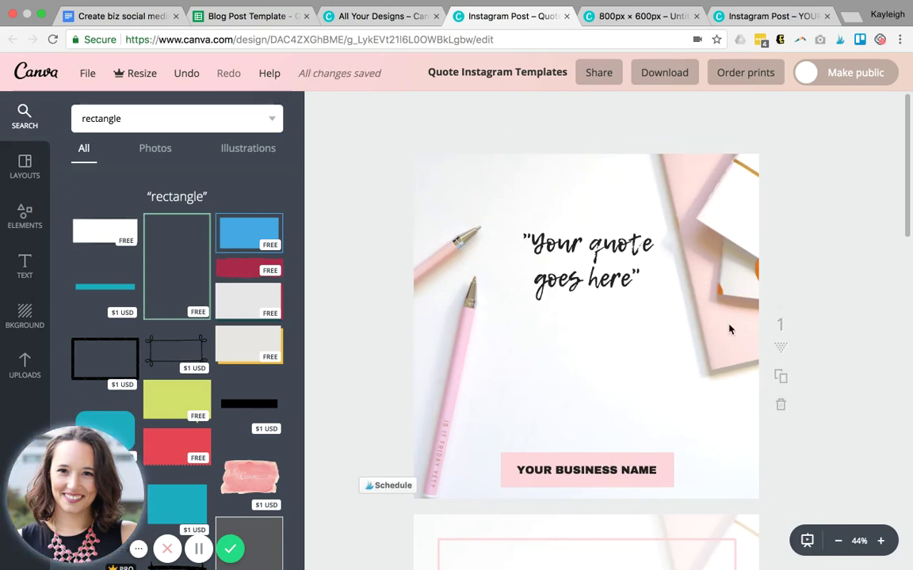
{"action": "scroll", "coordinate": [730, 330], "scroll_direction": "down", "scroll_amount": 5}
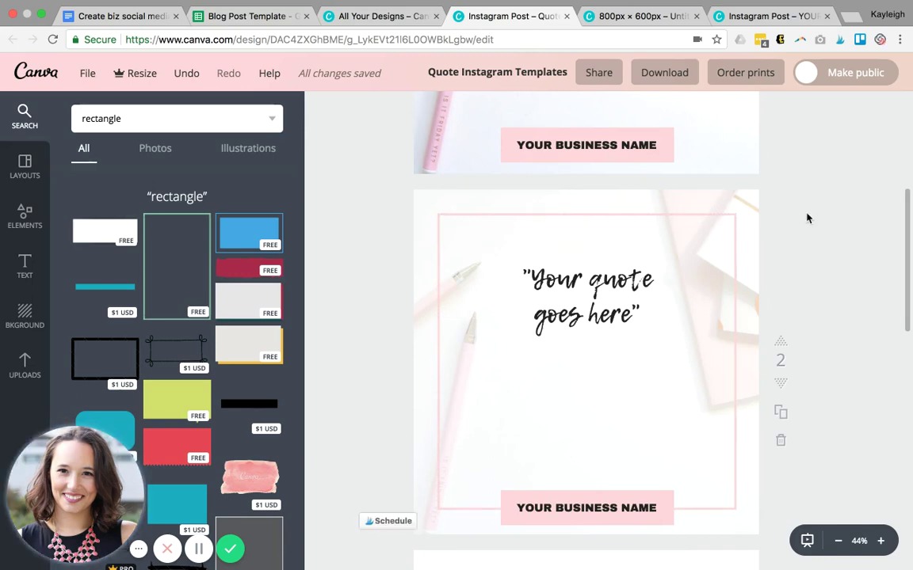
{"action": "scroll", "coordinate": [832, 238], "scroll_direction": "up", "scroll_amount": 5}
{"action": "scroll", "coordinate": [831, 238], "scroll_direction": "down", "scroll_amount": 2}
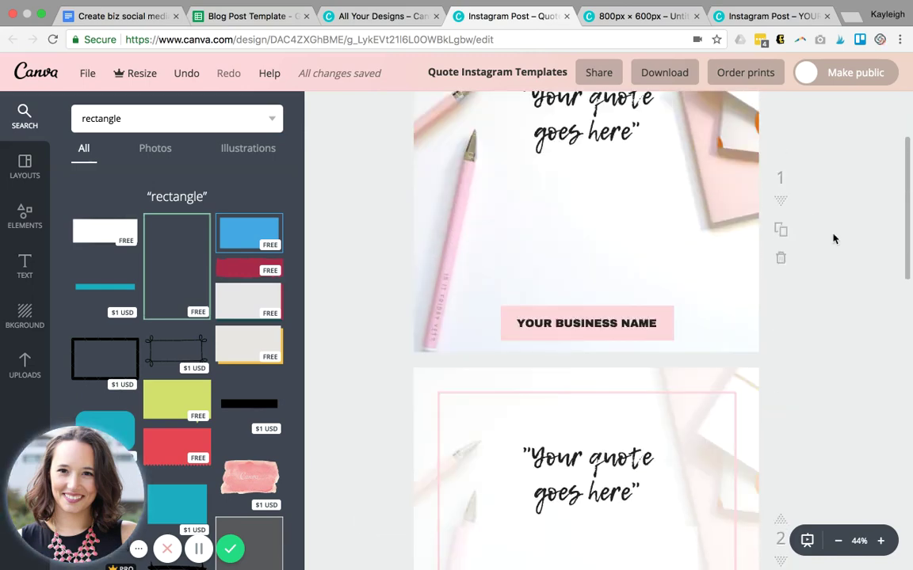
{"action": "scroll", "coordinate": [833, 239], "scroll_direction": "down", "scroll_amount": 3}
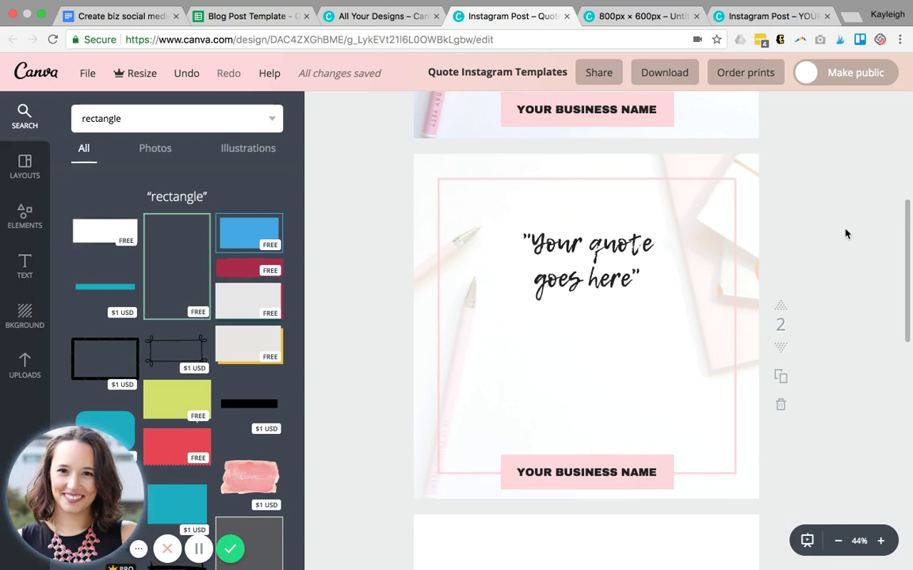
{"action": "scroll", "coordinate": [847, 234], "scroll_direction": "up", "scroll_amount": 10}
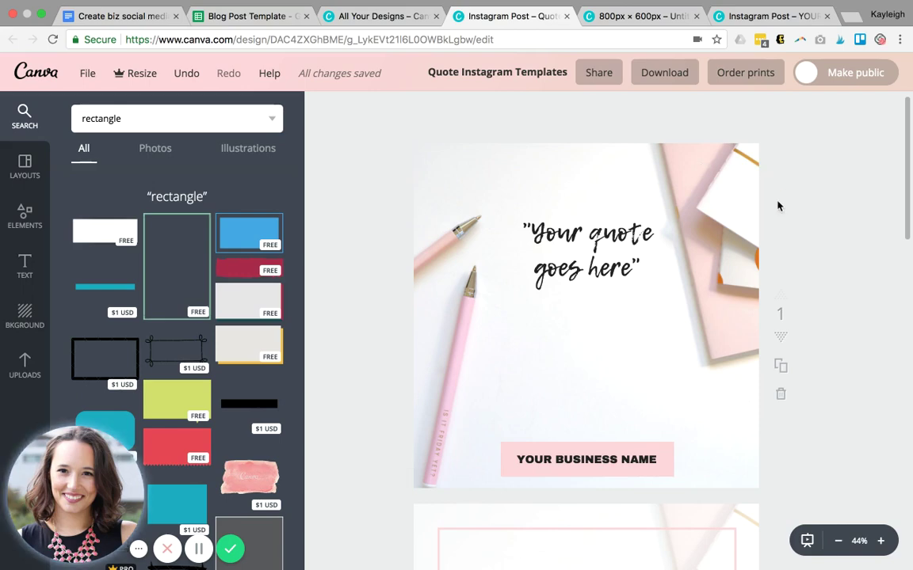
Switch to the "YOUR HEADINGHERE" Instagram design and look through its template pages
{"action": "left_click", "coordinate": [770, 16]}
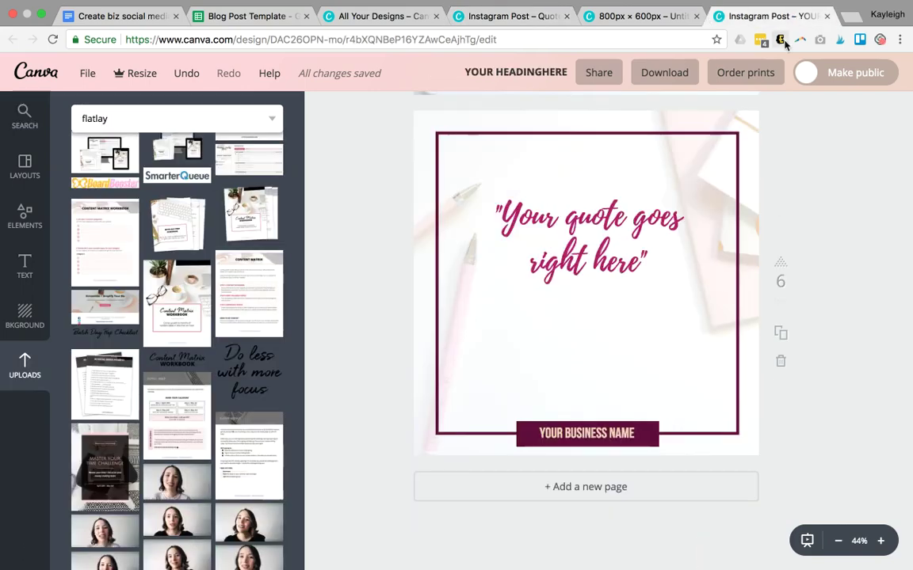
{"action": "scroll", "coordinate": [852, 282], "scroll_direction": "up", "scroll_amount": 5}
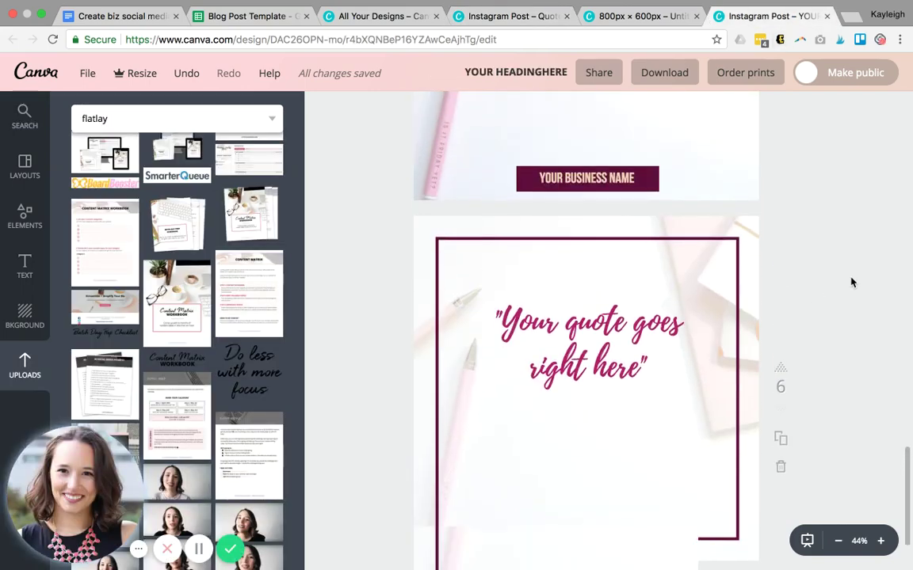
{"action": "scroll", "coordinate": [852, 282], "scroll_direction": "up", "scroll_amount": 5}
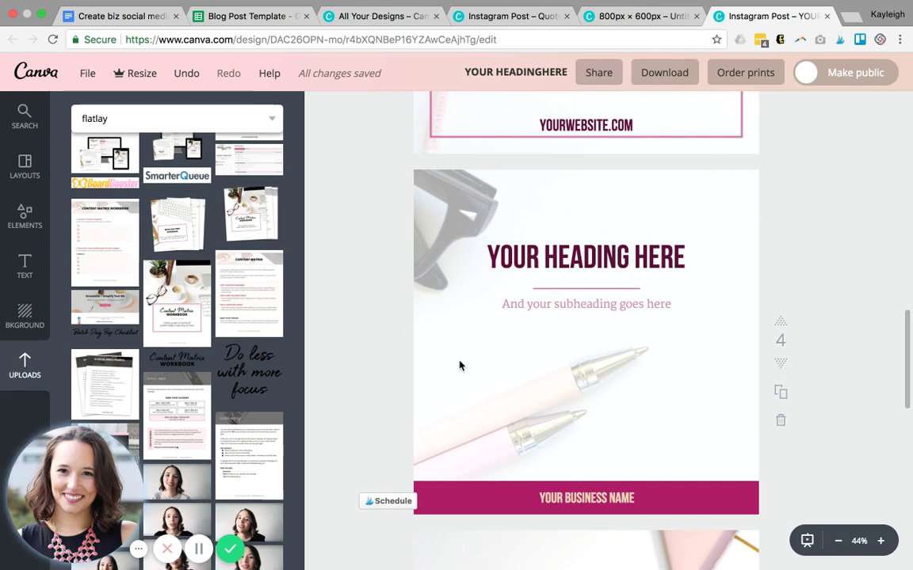
{"action": "scroll", "coordinate": [460, 365], "scroll_direction": "up", "scroll_amount": 5}
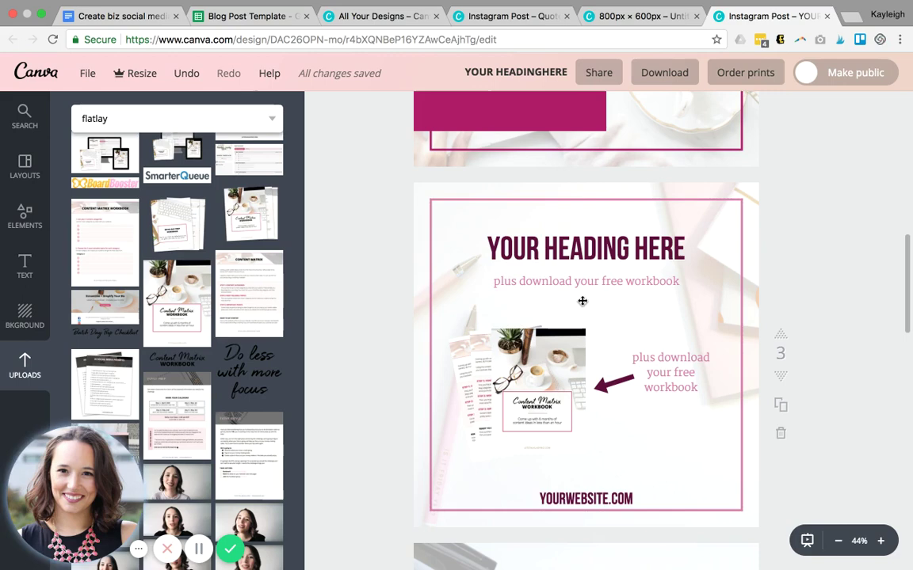
Delete the workbook cover image from its frame on page 3 and refill the frame with the uploaded Content Matrix Workbook cover
{"action": "left_click", "coordinate": [538, 380]}
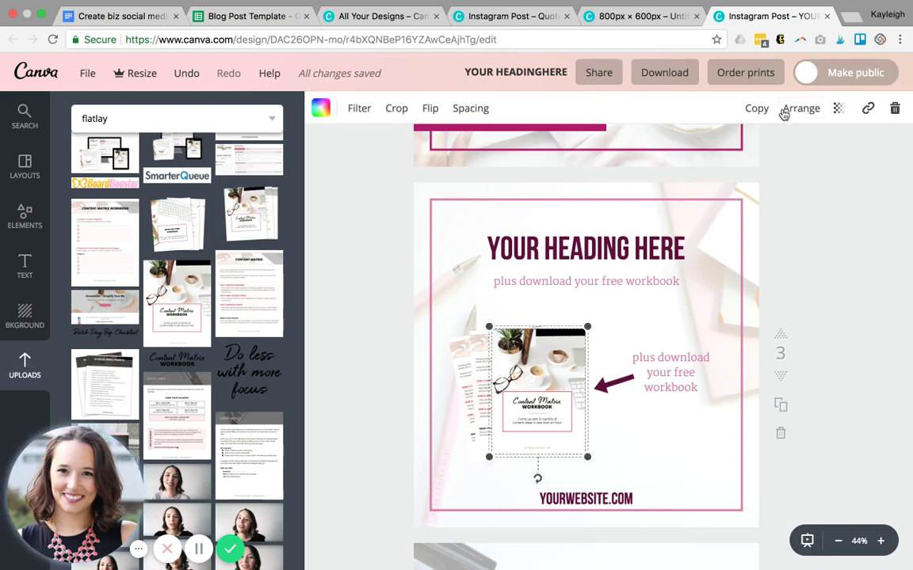
{"action": "left_click", "coordinate": [894, 110]}
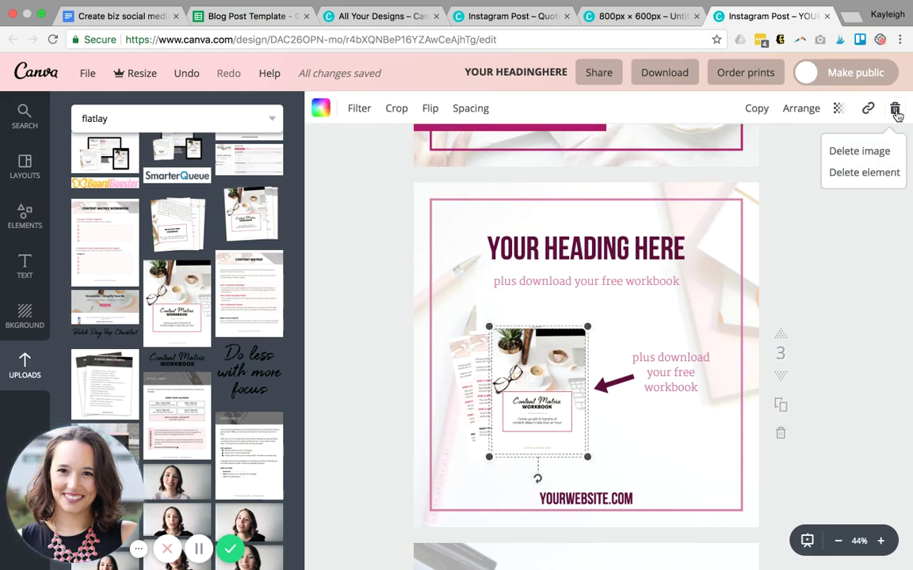
{"action": "left_click", "coordinate": [882, 152]}
{"action": "left_click", "coordinate": [639, 326]}
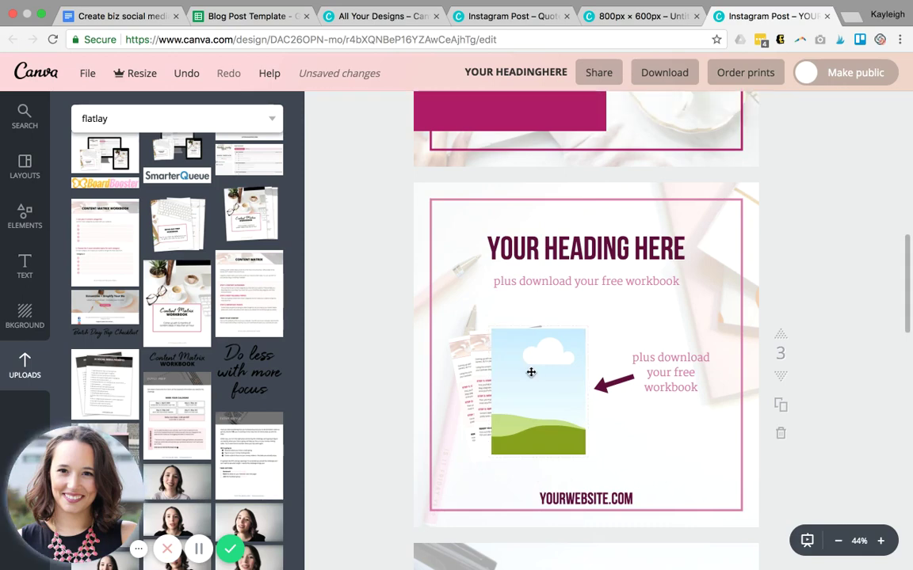
{"action": "left_click", "coordinate": [417, 199]}
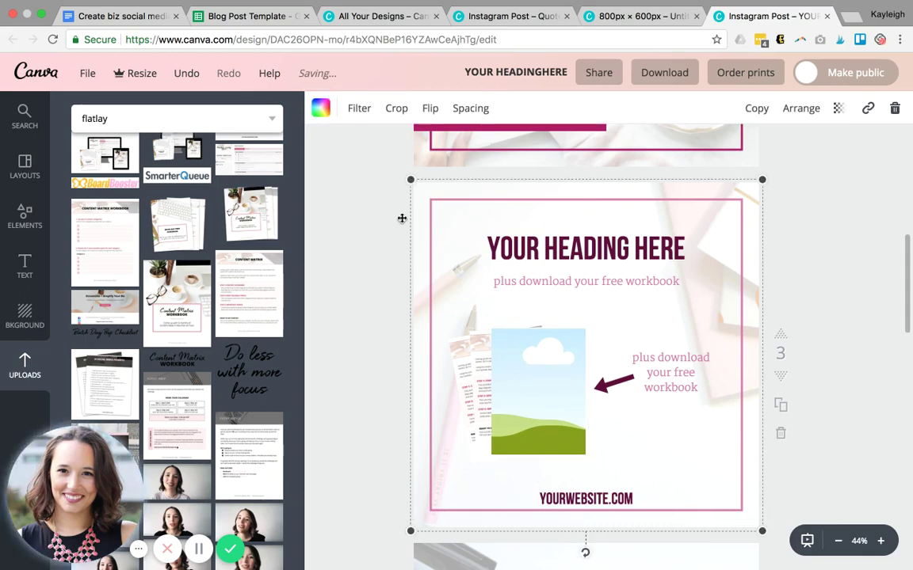
{"action": "left_click", "coordinate": [408, 285]}
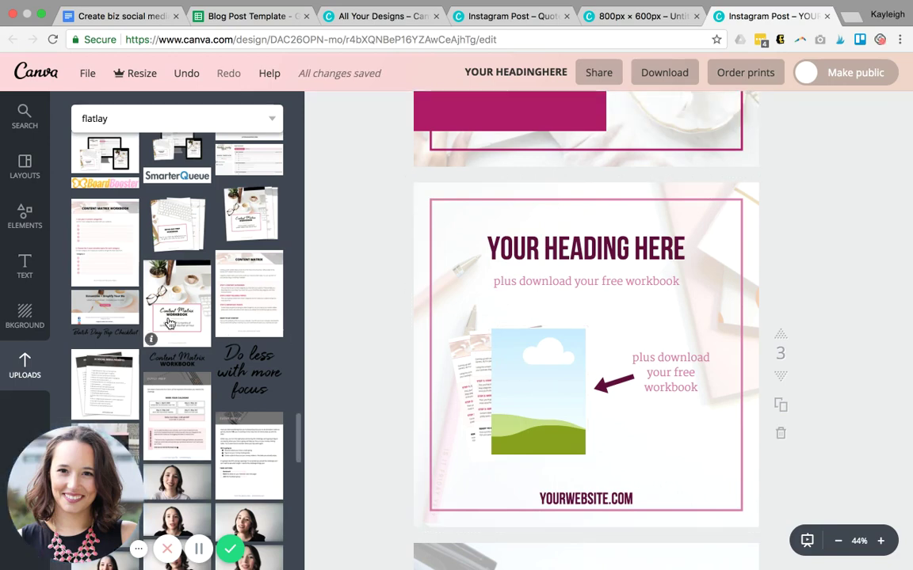
{"action": "left_click_drag", "start_coordinate": [177, 301], "coordinate": [521, 388]}
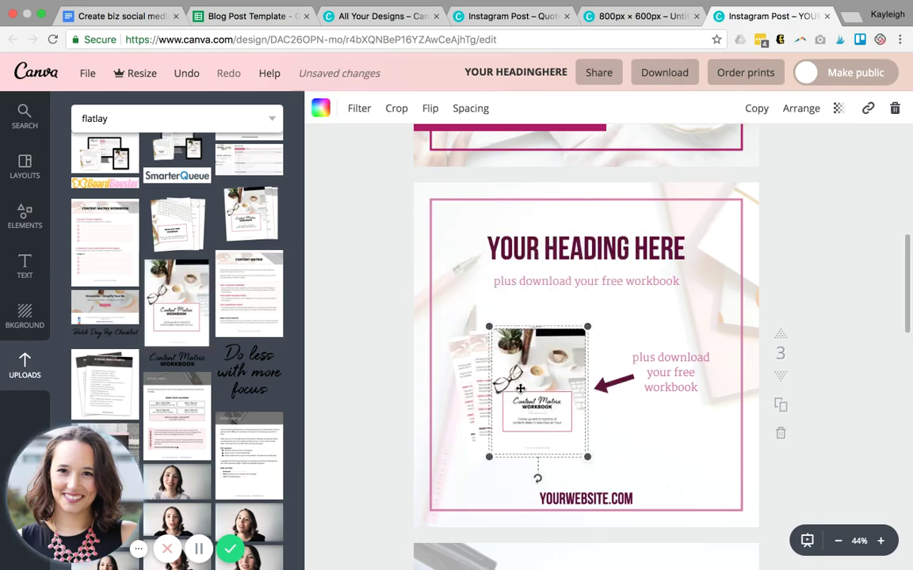
{"action": "left_click", "coordinate": [379, 357]}
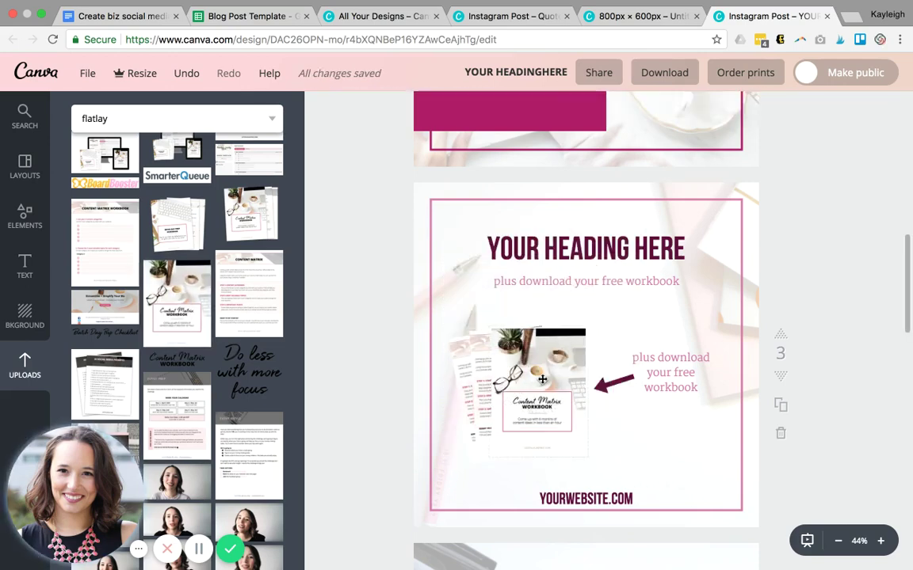
Try the brown and light pink brand colours on page 2's magenta heading block and settle on the dark purple document colour
{"action": "scroll", "coordinate": [646, 251], "scroll_direction": "up", "scroll_amount": 5}
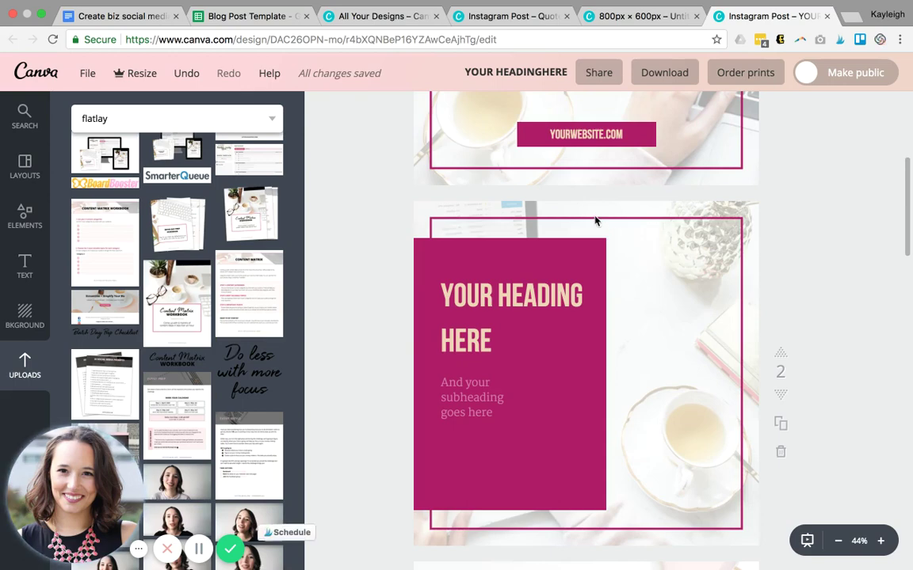
{"action": "left_click", "coordinate": [440, 251]}
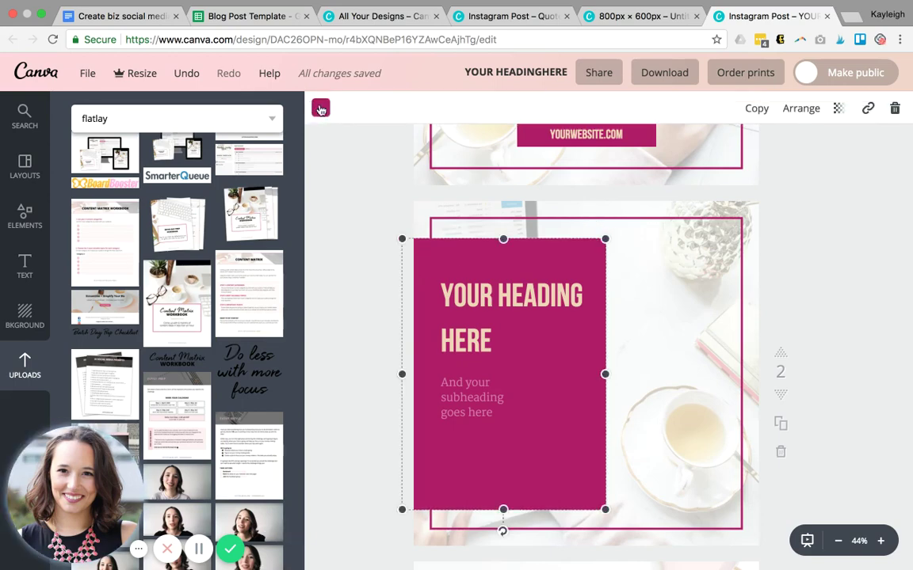
{"action": "left_click", "coordinate": [321, 109]}
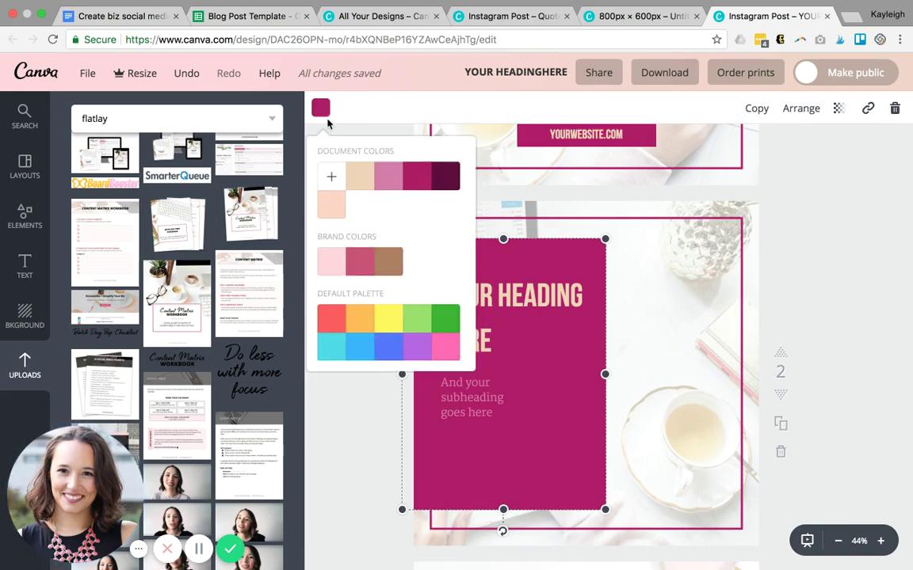
{"action": "left_click", "coordinate": [379, 265]}
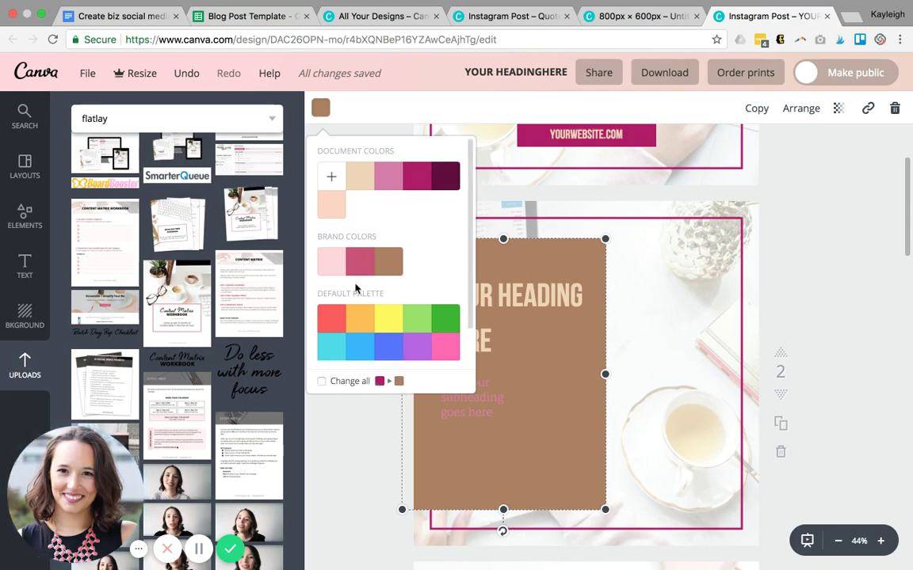
{"action": "left_click", "coordinate": [331, 262]}
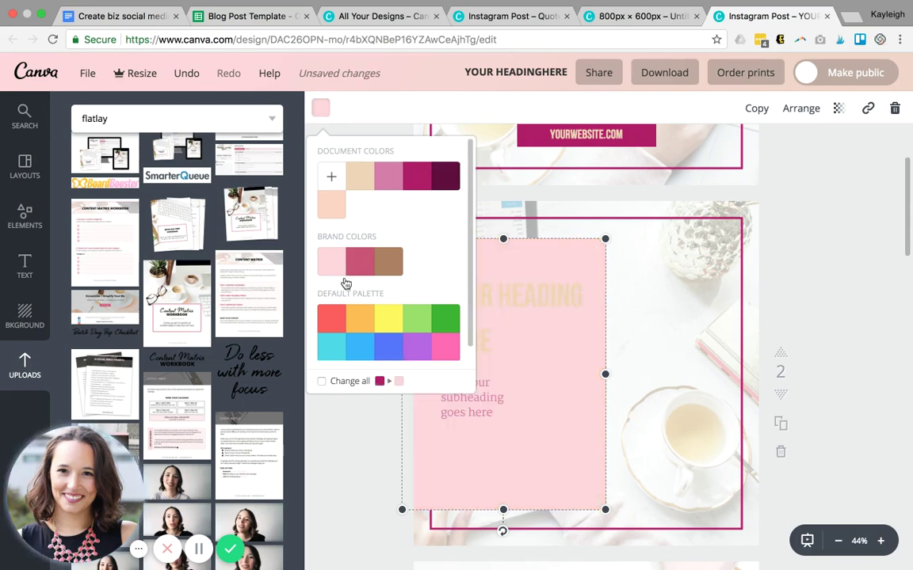
{"action": "left_click", "coordinate": [447, 184]}
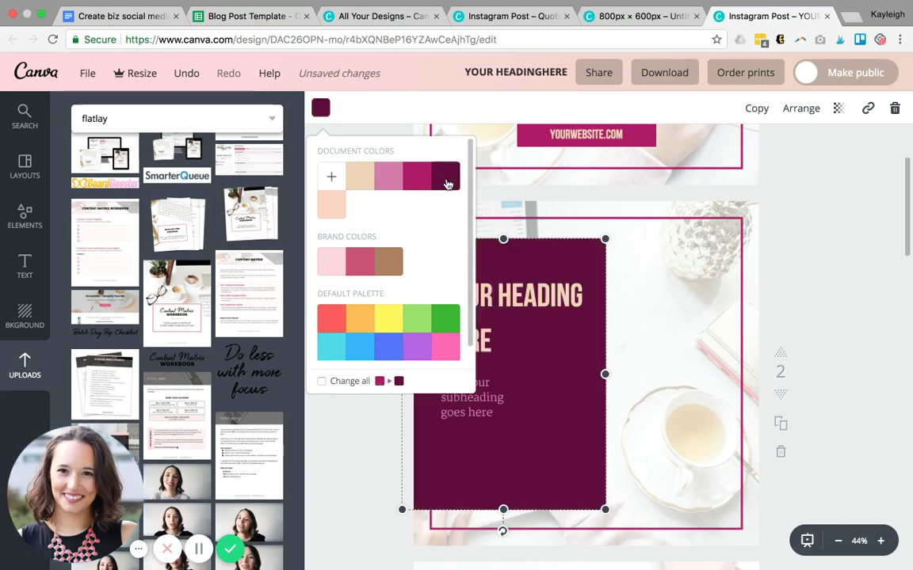
{"action": "left_click", "coordinate": [867, 275]}
{"action": "left_click", "coordinate": [866, 276]}
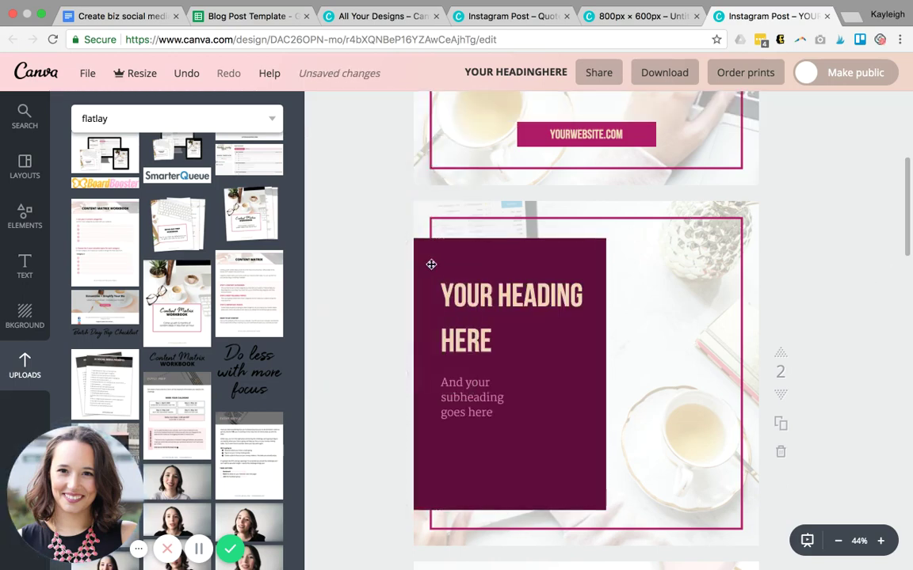
{"action": "scroll", "coordinate": [318, 326], "scroll_direction": "up", "scroll_amount": 5}
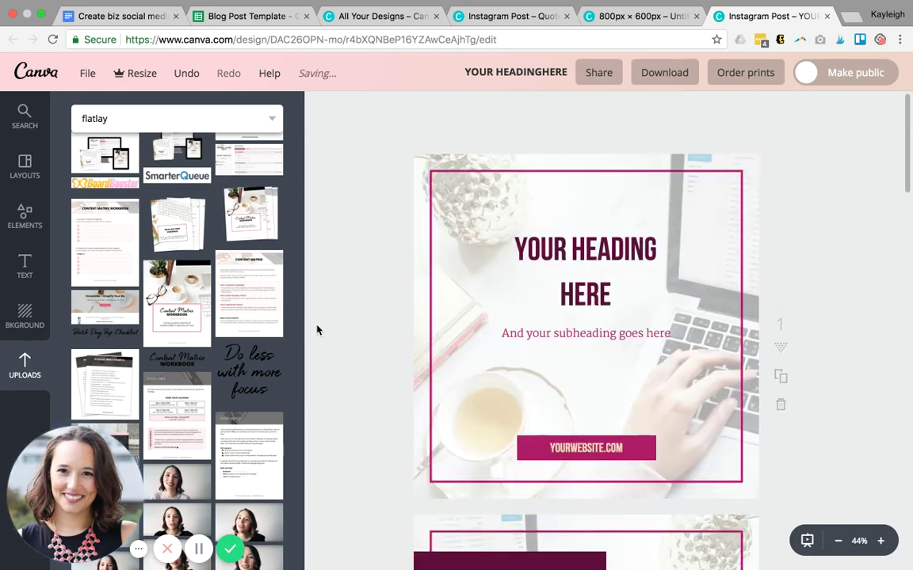